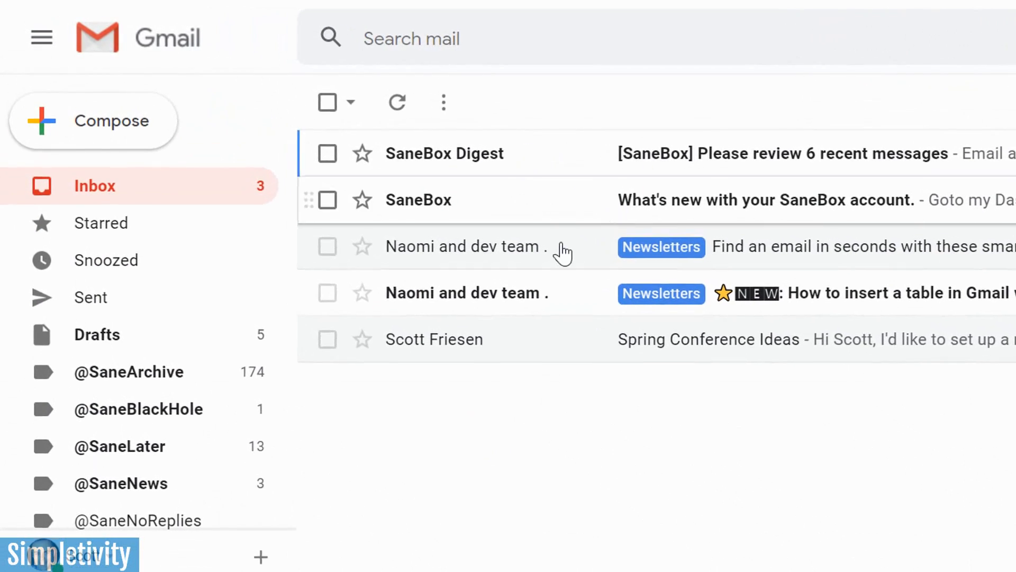
scroll(219, 394, down, 2)
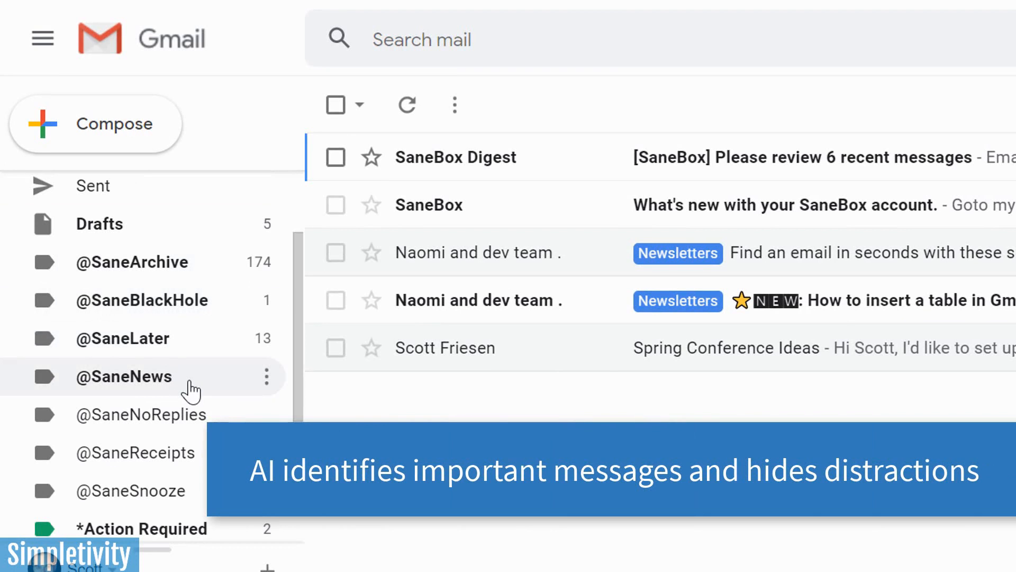
click(172, 339)
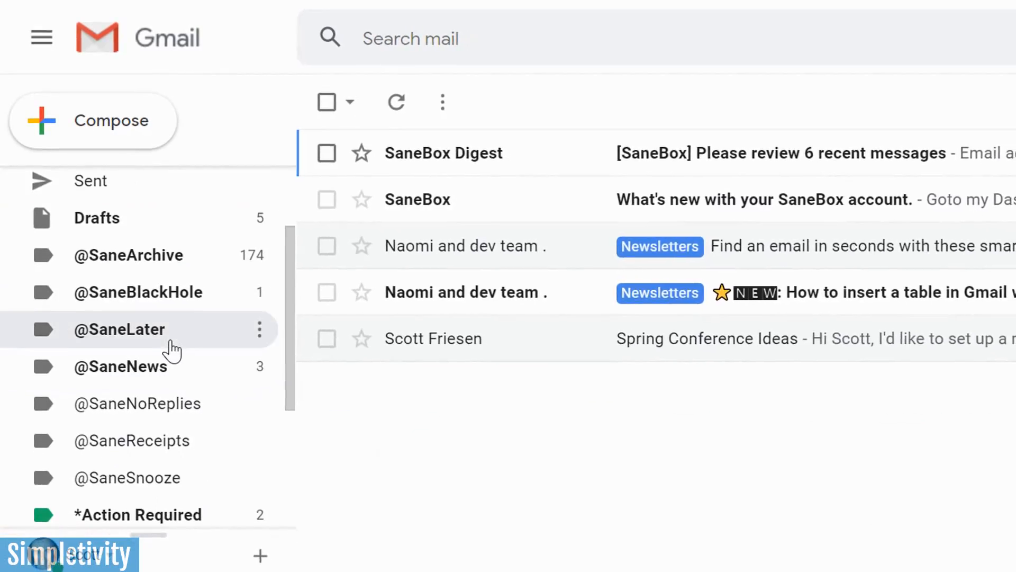
scroll(539, 352, down, 1)
scroll(538, 352, up, 1)
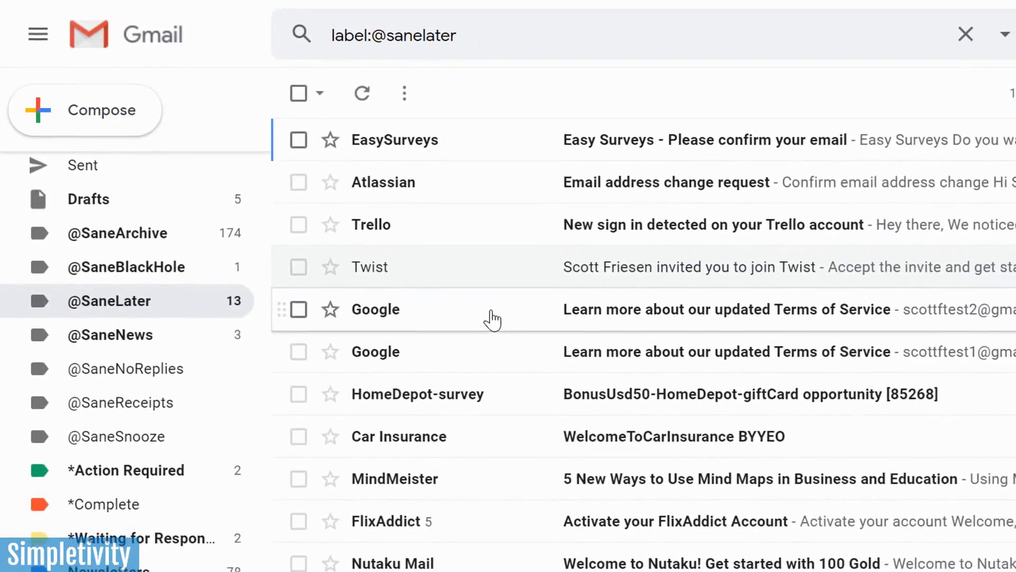
scroll(214, 395, up, 3)
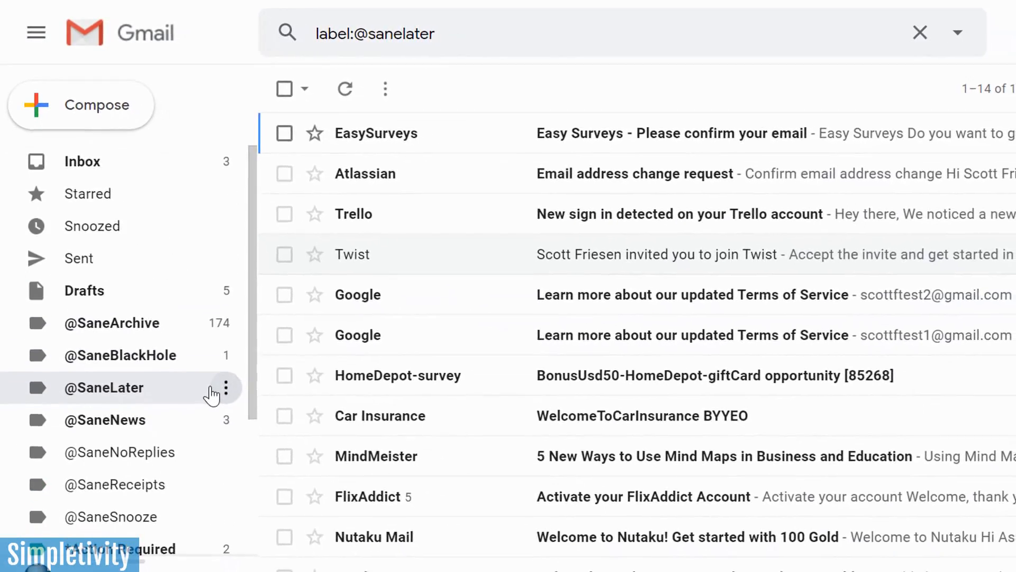
click(93, 158)
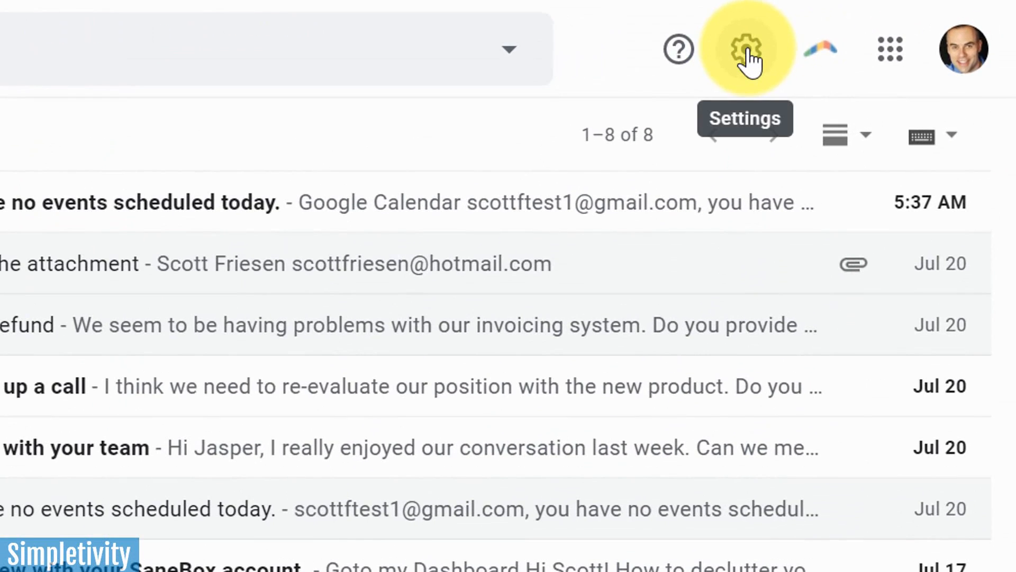
Step: Set the inbox density to Default in Quick settings and preview the Camtasia tease.jpg attachment from the message list
click(747, 53)
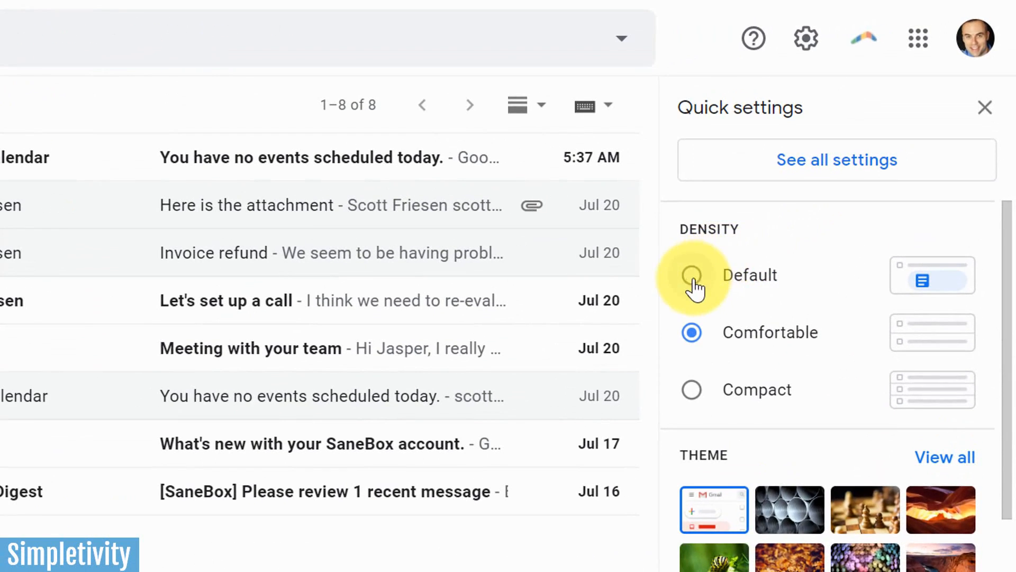
click(692, 277)
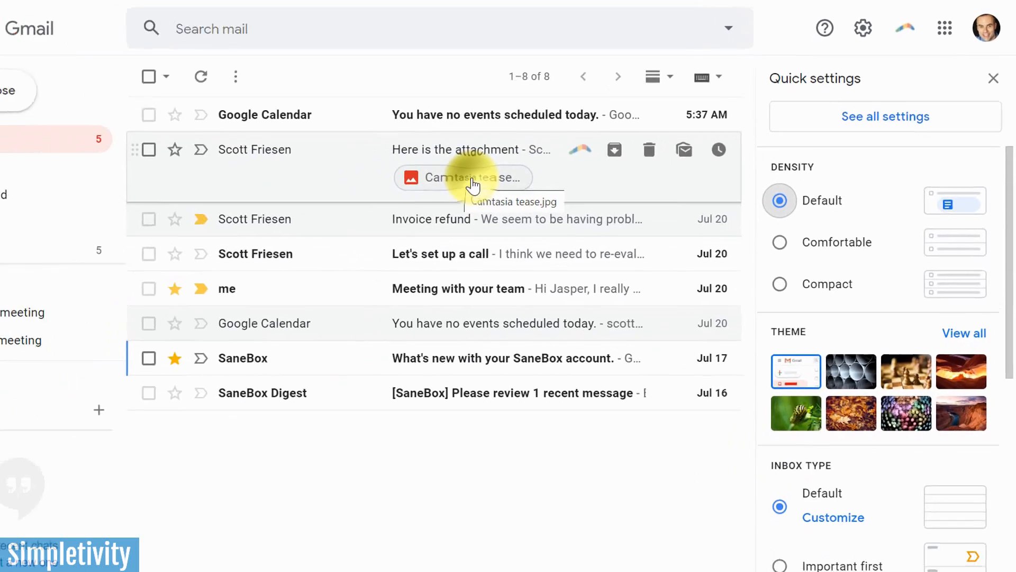
click(472, 180)
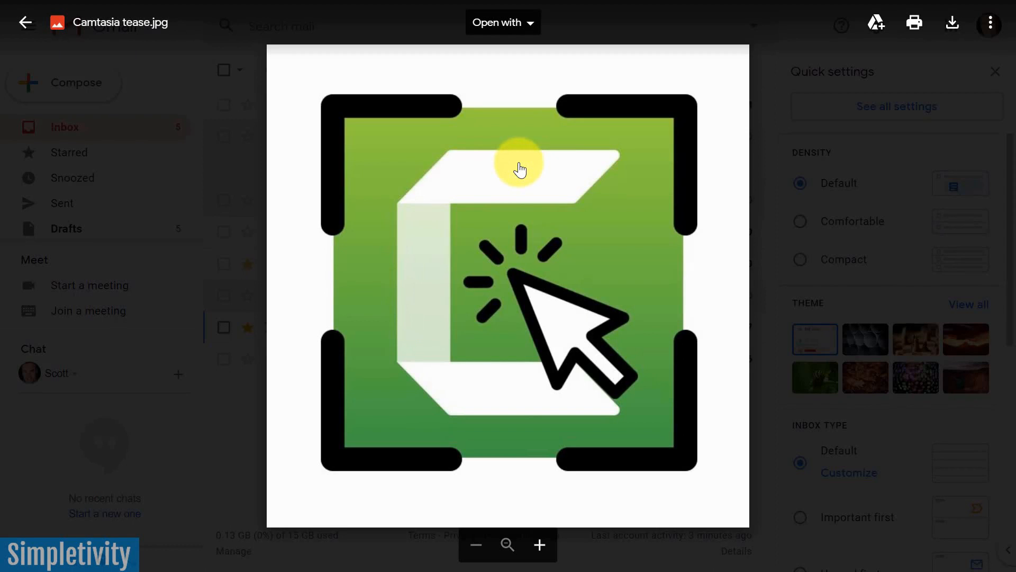
click(27, 24)
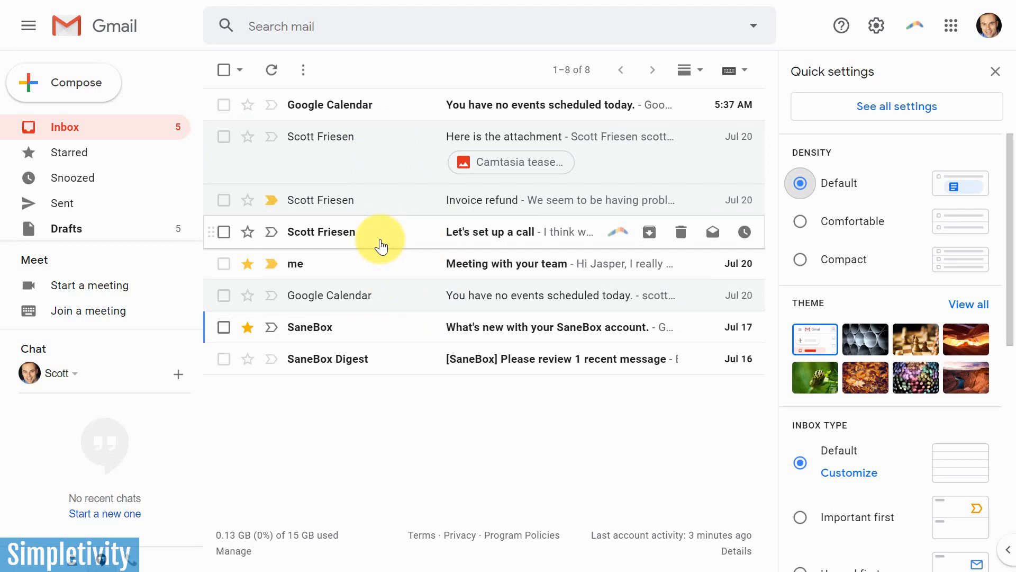
Step: Compare the Comfortable and Compact inbox densities, leaving the density set to Comfortable
click(800, 221)
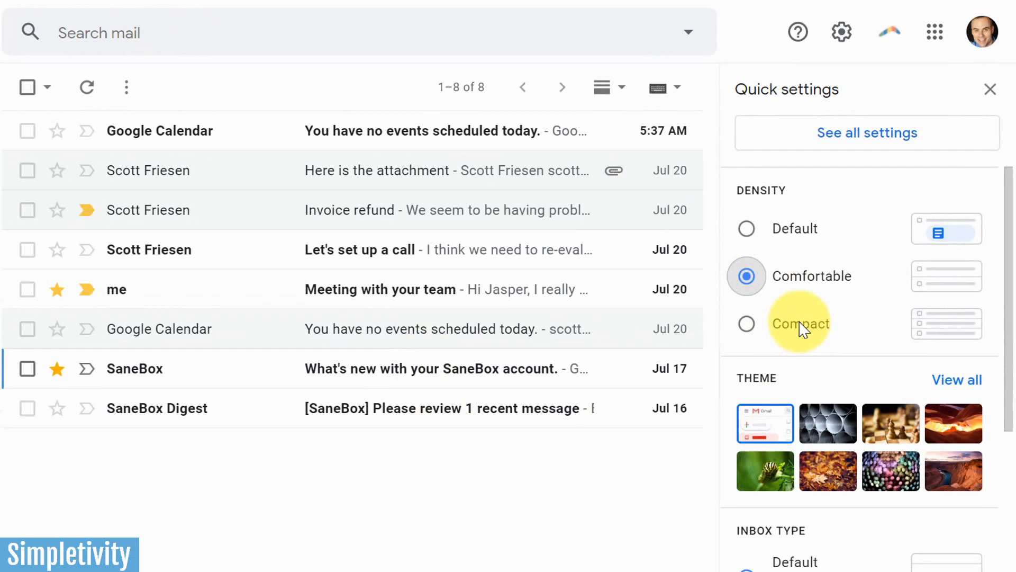
click(747, 325)
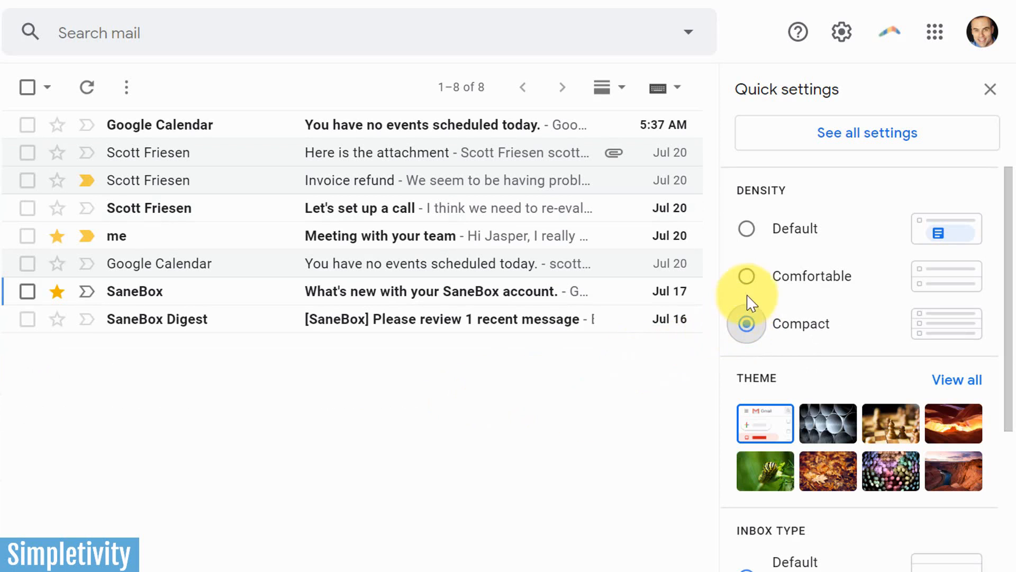
click(747, 276)
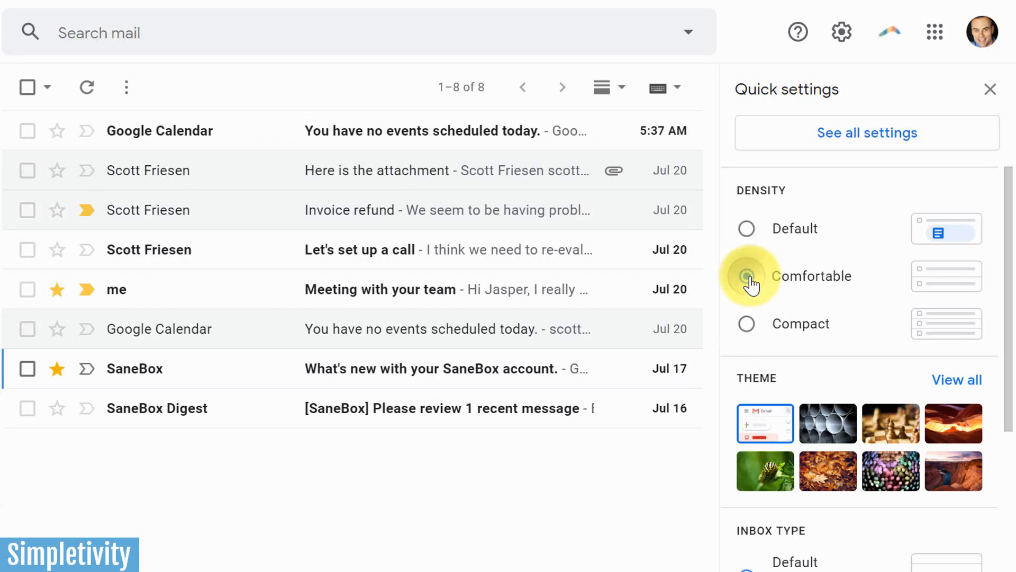
Step: Try the metal pipes photo theme on the mailbox and restore the plain default theme
scroll(868, 299, down, 2)
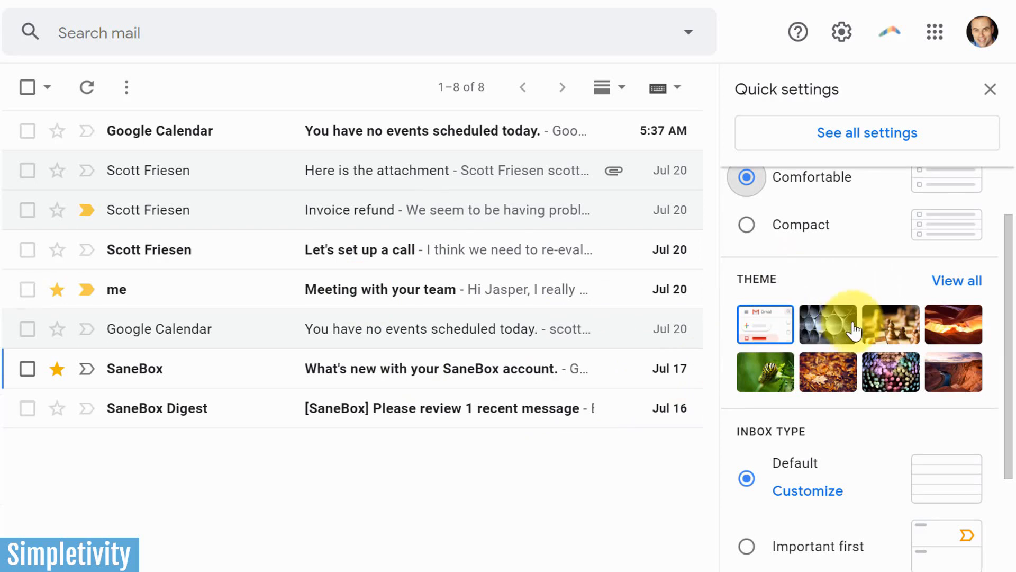
click(826, 326)
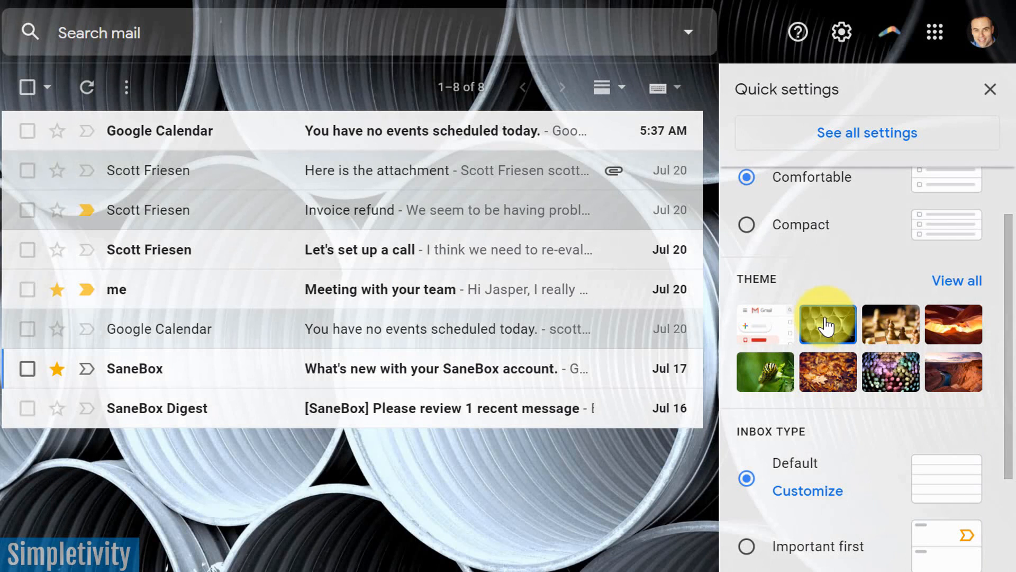
click(771, 333)
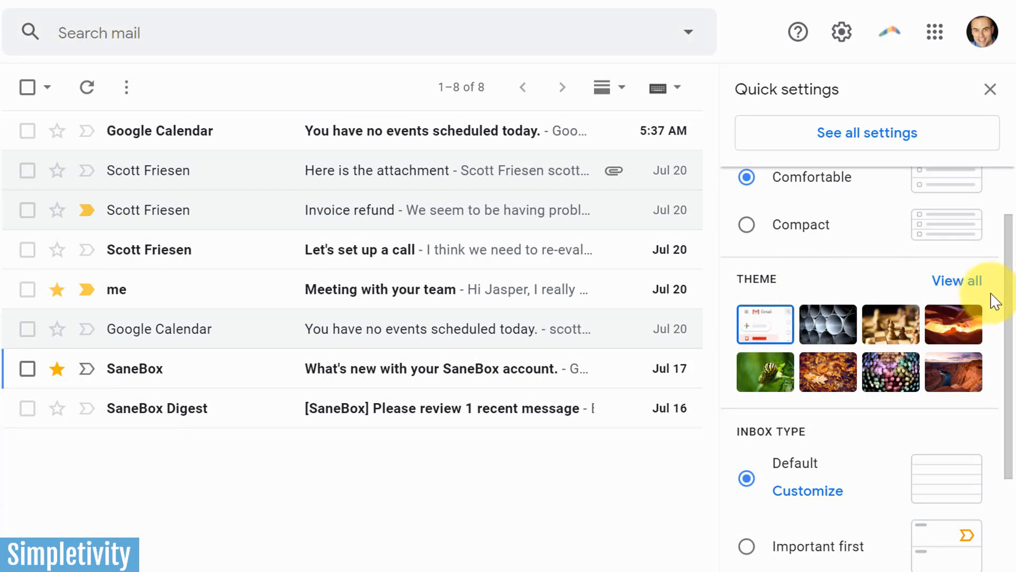
Step: Set the inbox type to Important first, and collapse and expand the Everything else section
drag(1007, 272, 1004, 382)
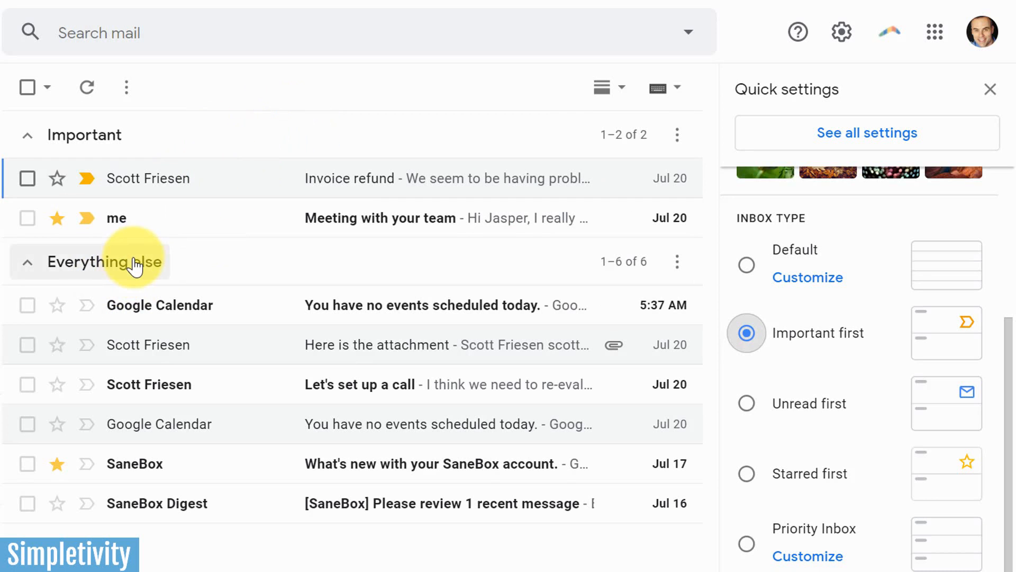
click(30, 264)
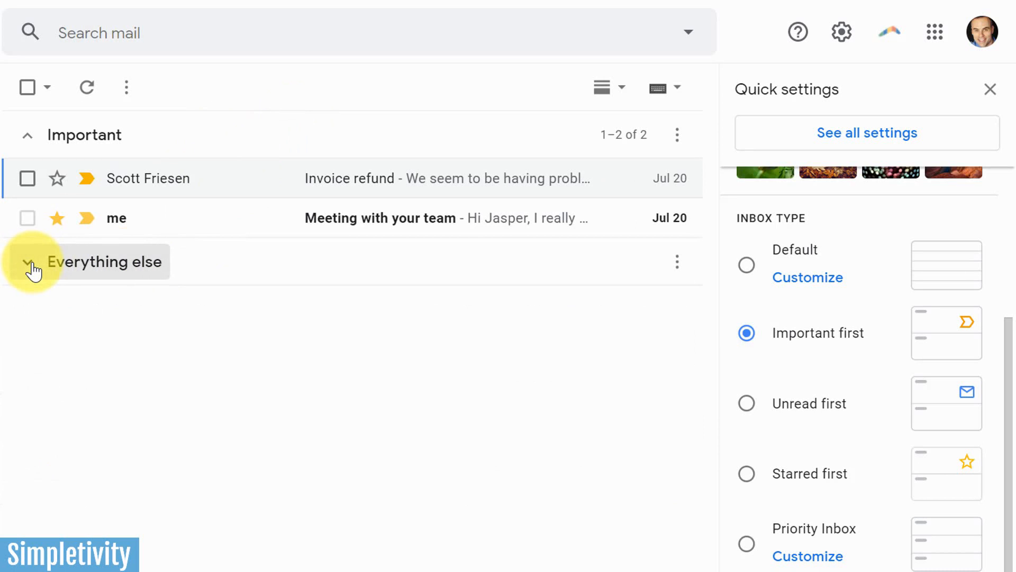
click(30, 264)
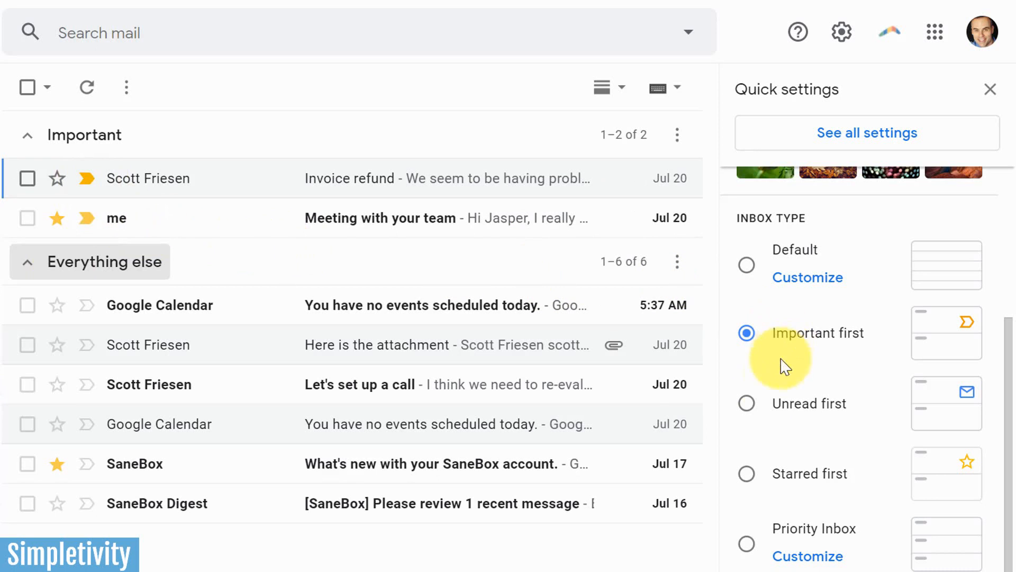
Step: Switch the inbox type to Unread first, to Starred first, and finally to Priority Inbox
click(748, 404)
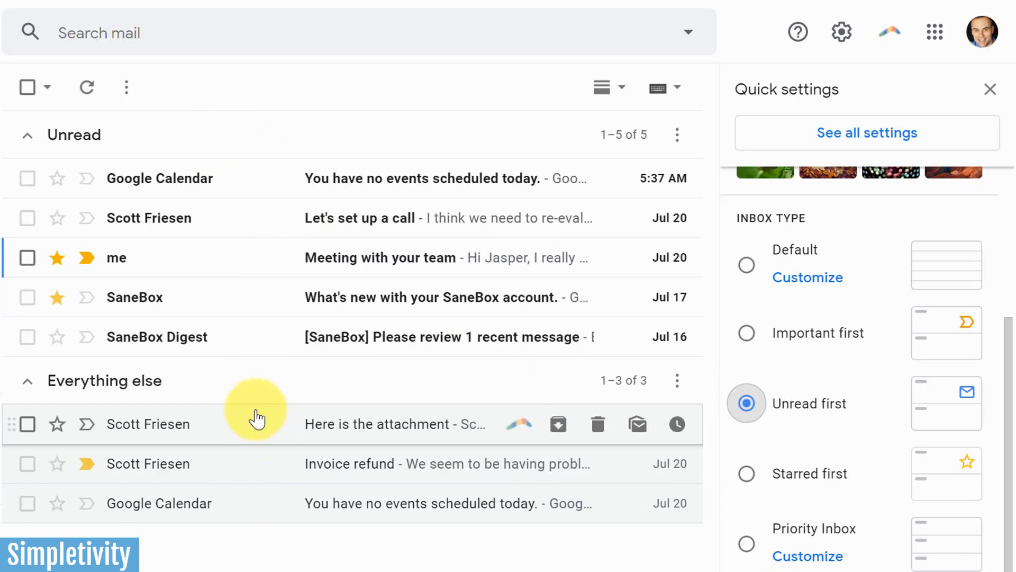
click(746, 474)
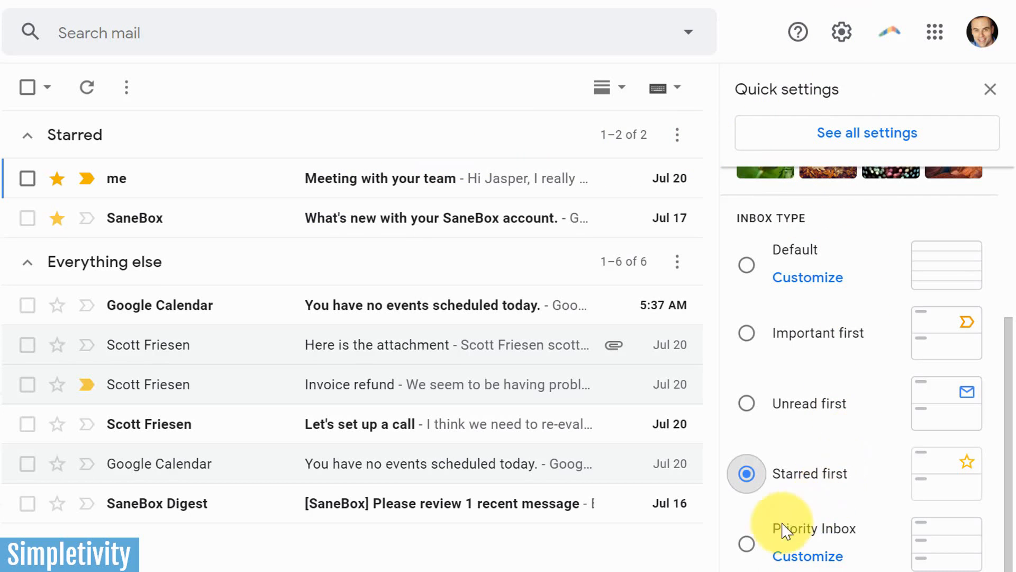
click(747, 545)
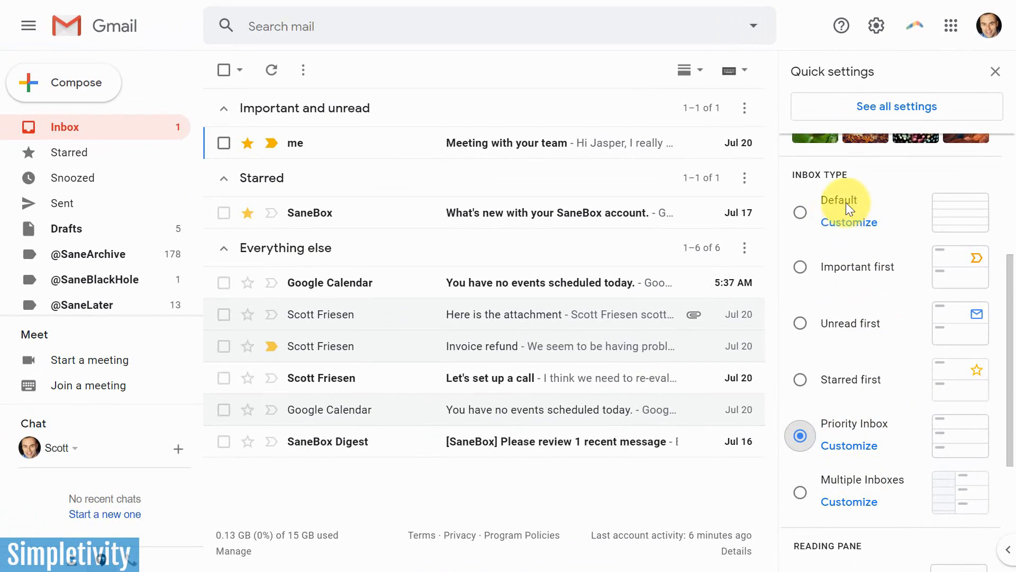
Step: Open the Priority Inbox customization settings, check the available inbox types, and return to the inbox without changes
click(847, 450)
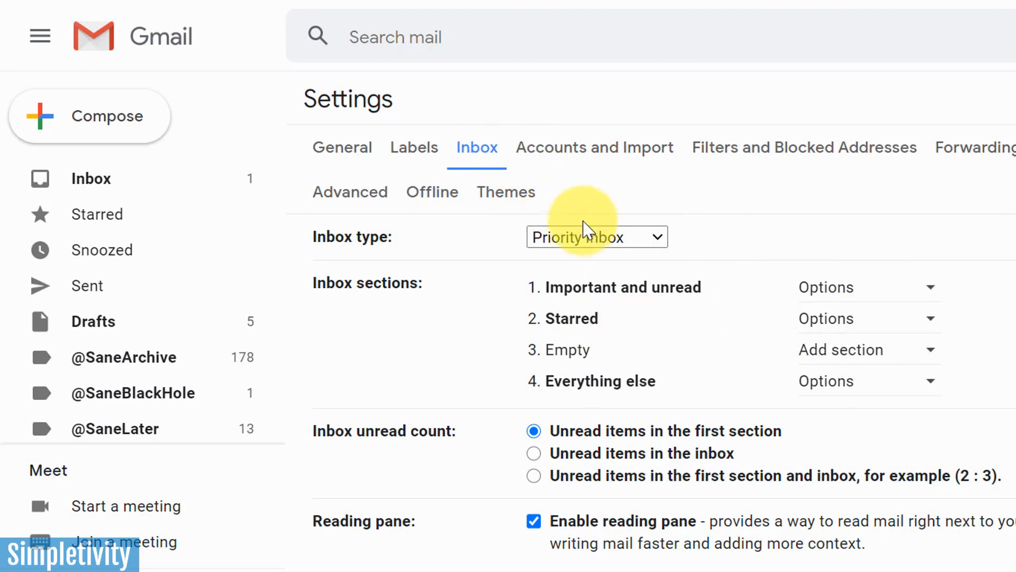
click(609, 237)
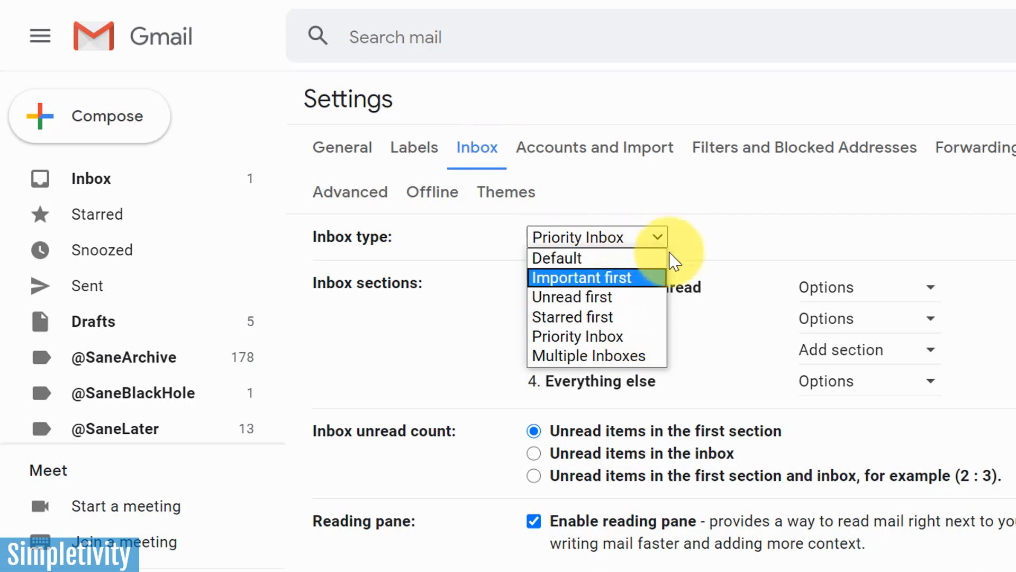
click(712, 233)
click(150, 185)
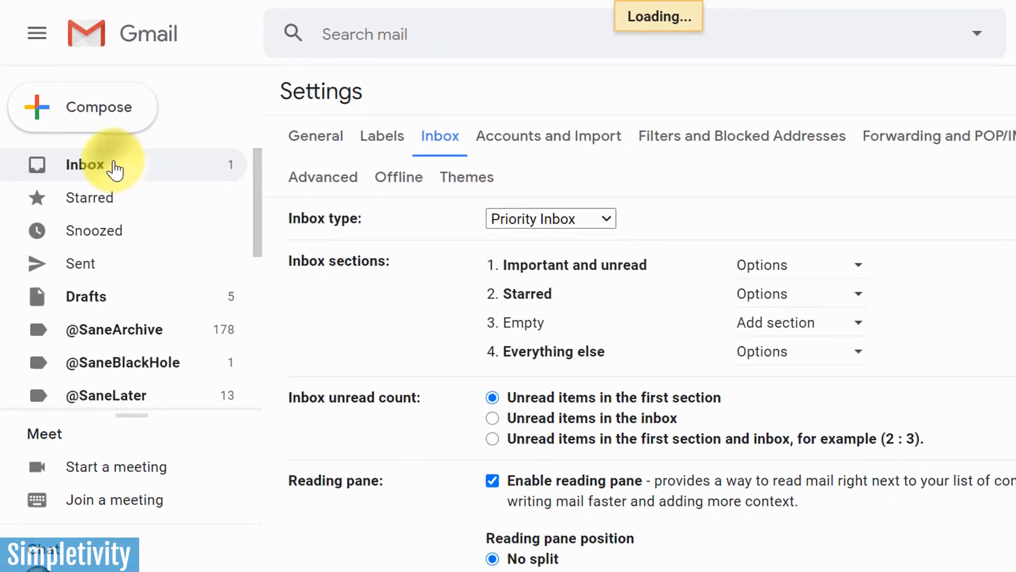
Step: Set the inbox type to Multiple Inboxes in Quick settings and look through the resulting inbox sections
click(874, 27)
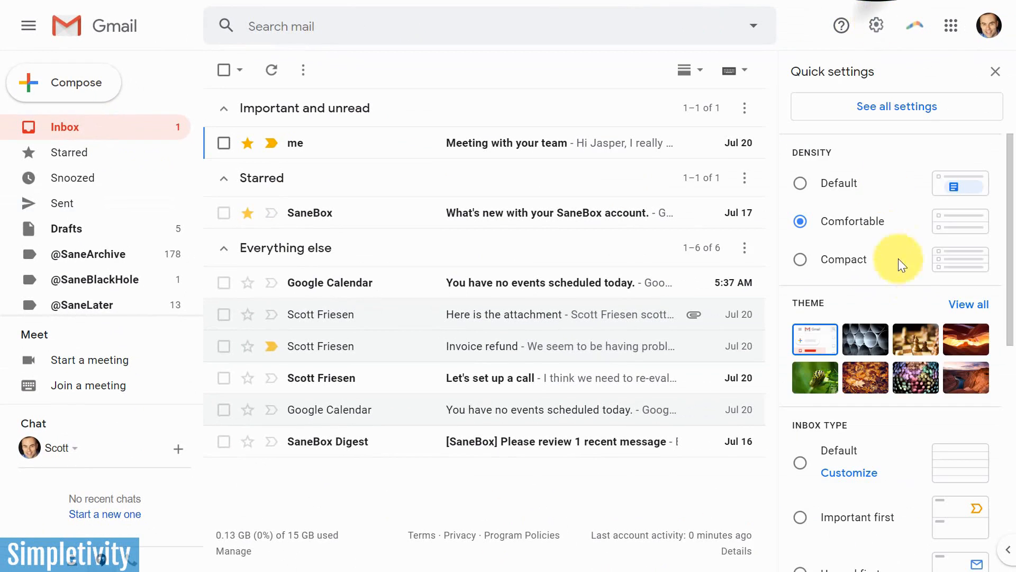
scroll(902, 276, down, 5)
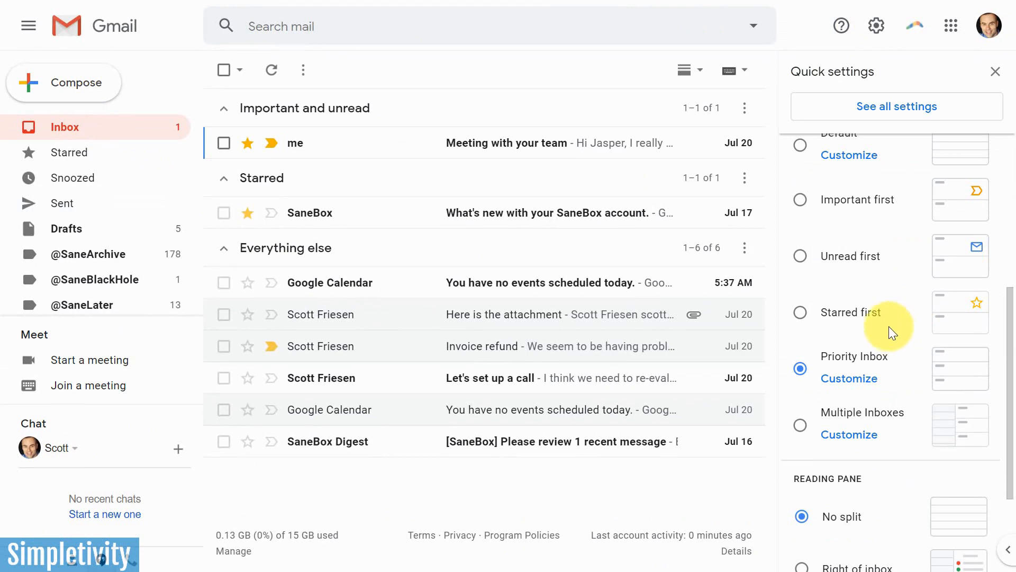
click(798, 426)
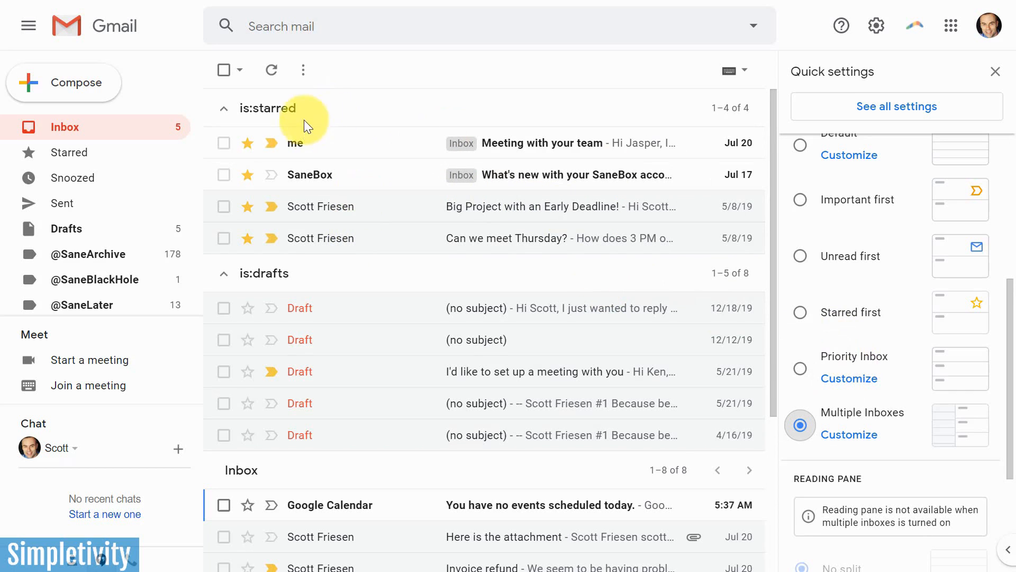
scroll(318, 275, down, 5)
scroll(354, 285, up, 5)
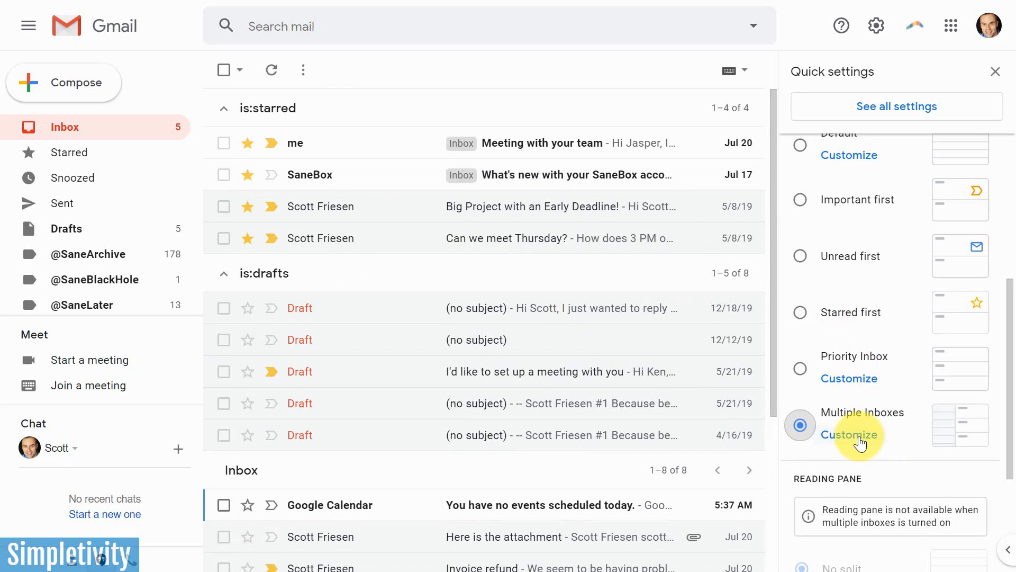
Step: Set the inbox type back to Default
scroll(860, 444, up, 3)
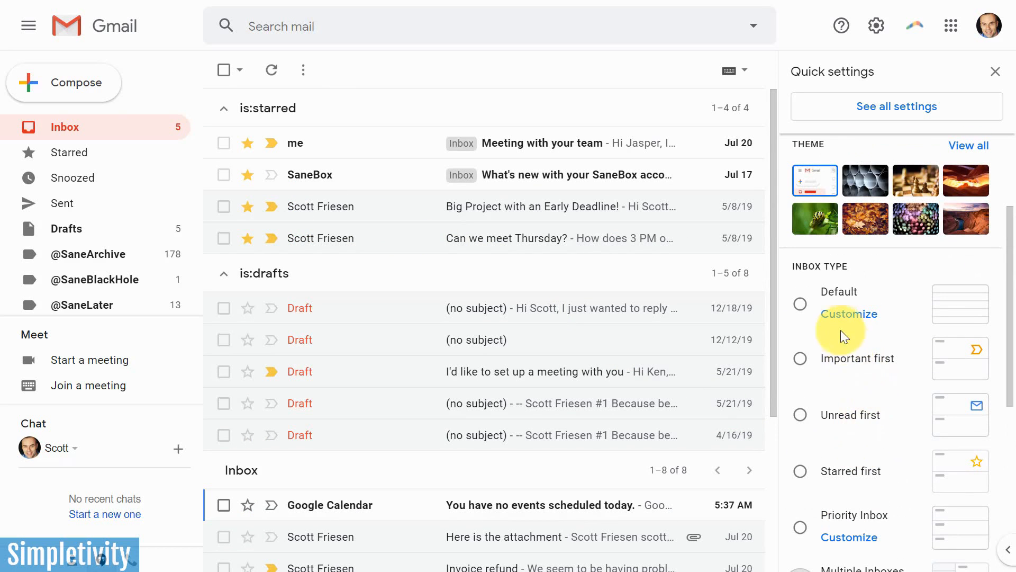
click(799, 304)
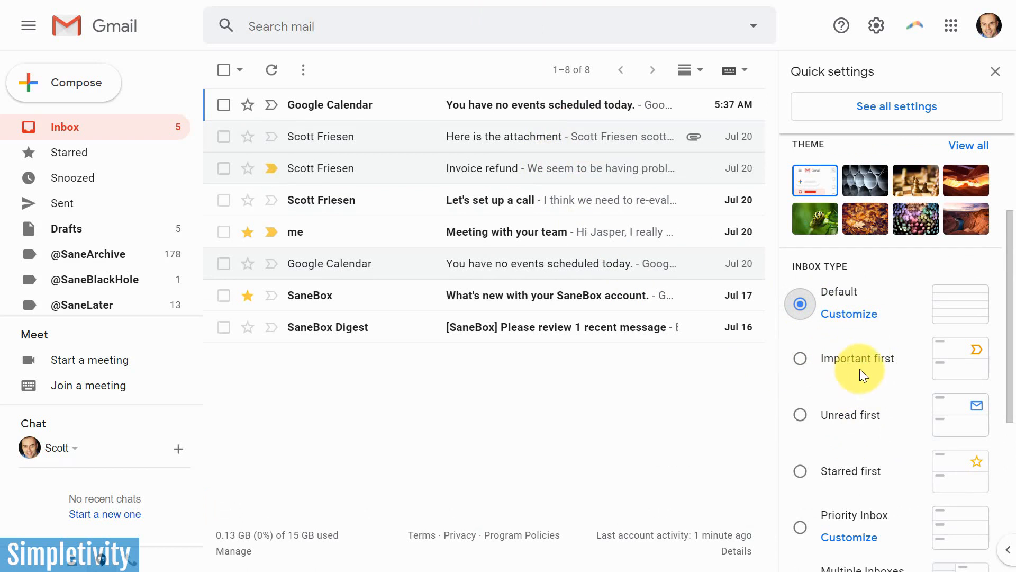
Step: Review the reading pane options, open the "Here is the attachment" message in No split view, and return to the message list
scroll(862, 366, down, 2)
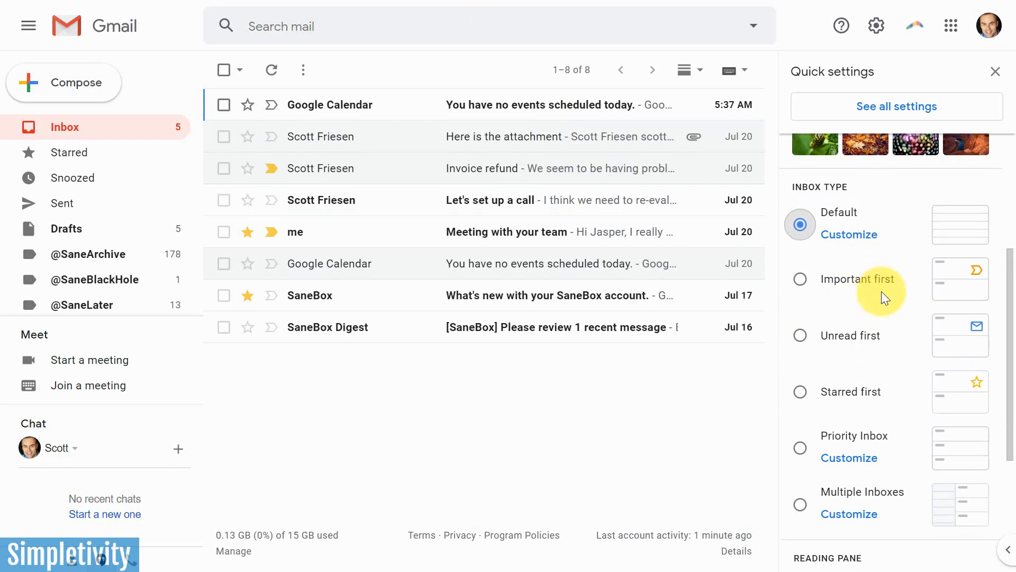
scroll(878, 287, down, 3)
scroll(875, 287, up, 2)
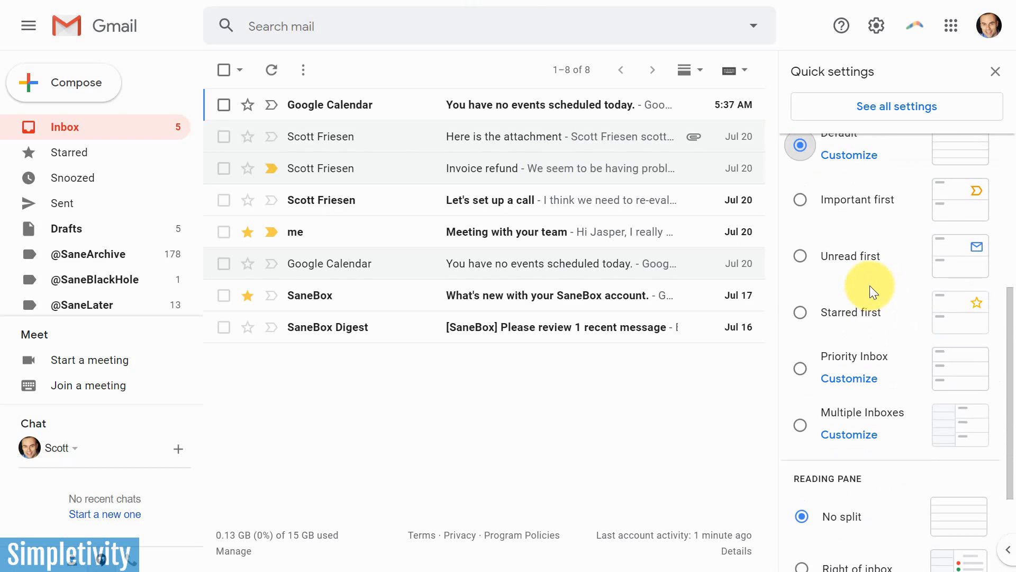
scroll(863, 356, down, 3)
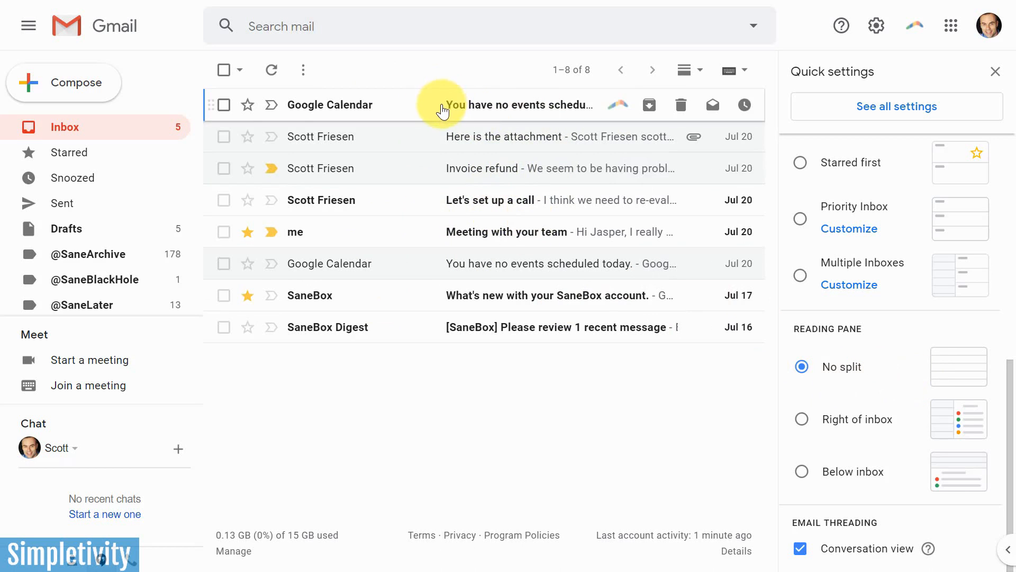
click(381, 141)
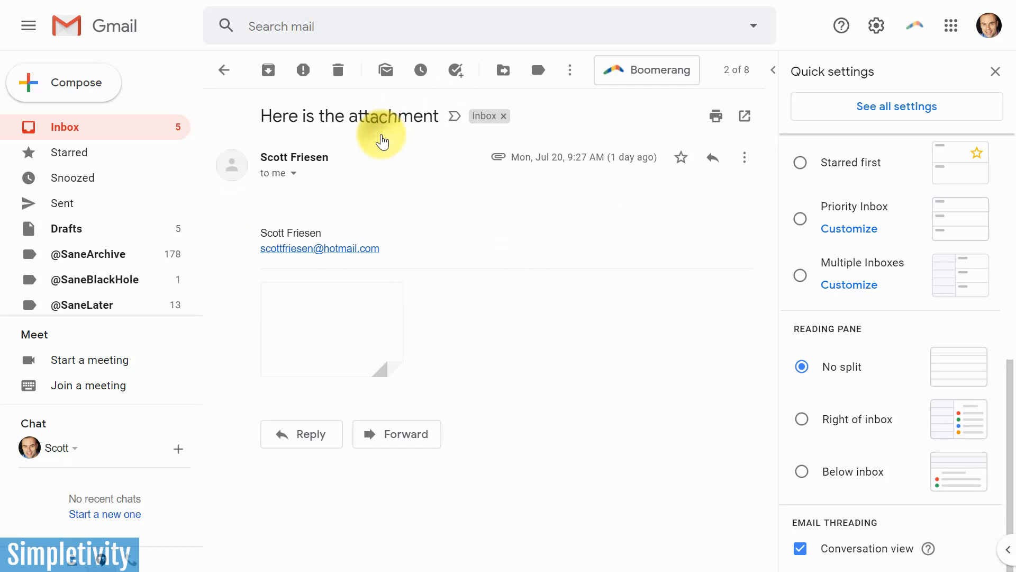
click(225, 74)
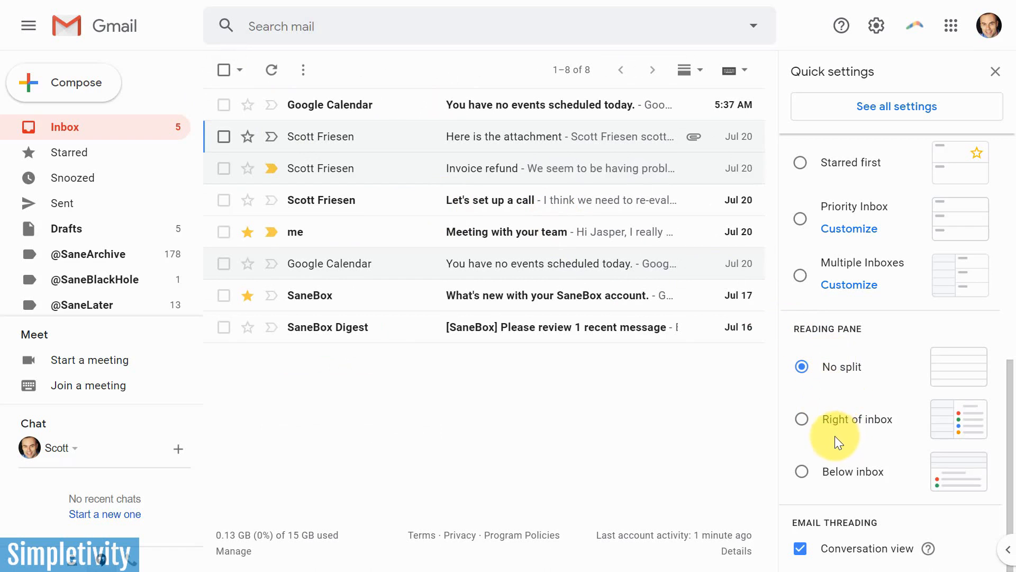
Step: Set the reading pane to Right of inbox and preview the "Here is the attachment", "Let's set up a call" and "Invoice refund" messages
click(802, 419)
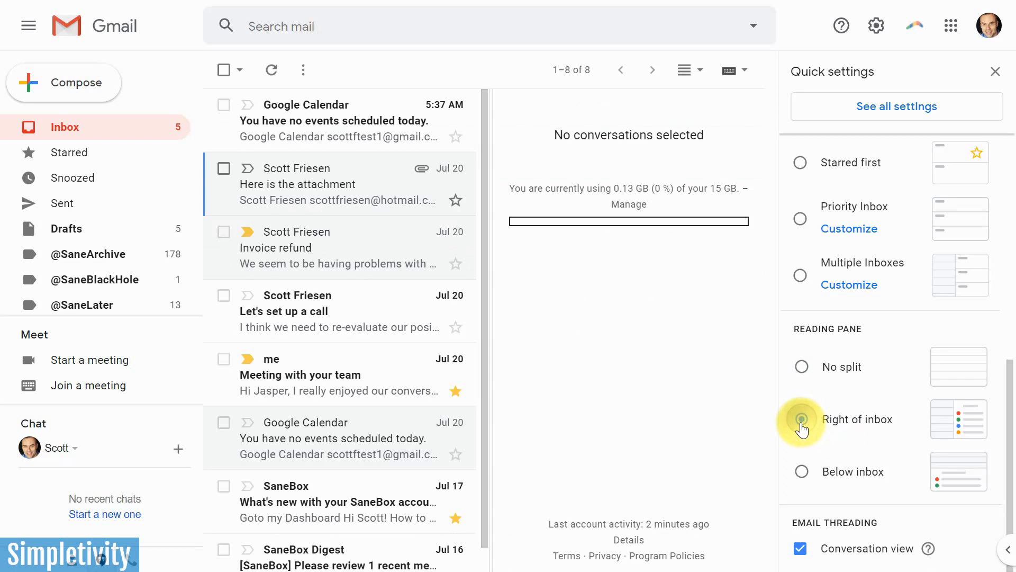
click(996, 72)
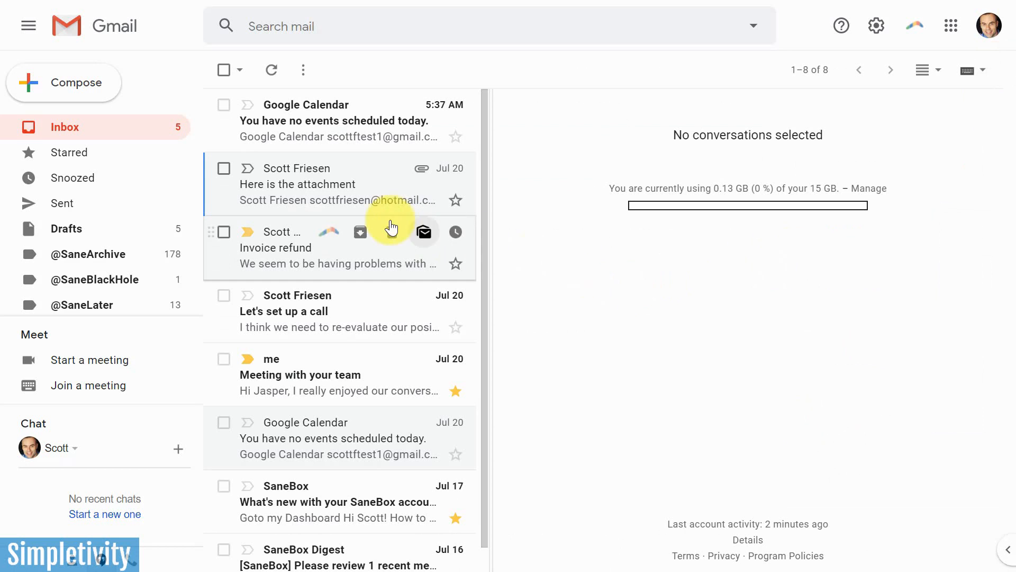
click(277, 199)
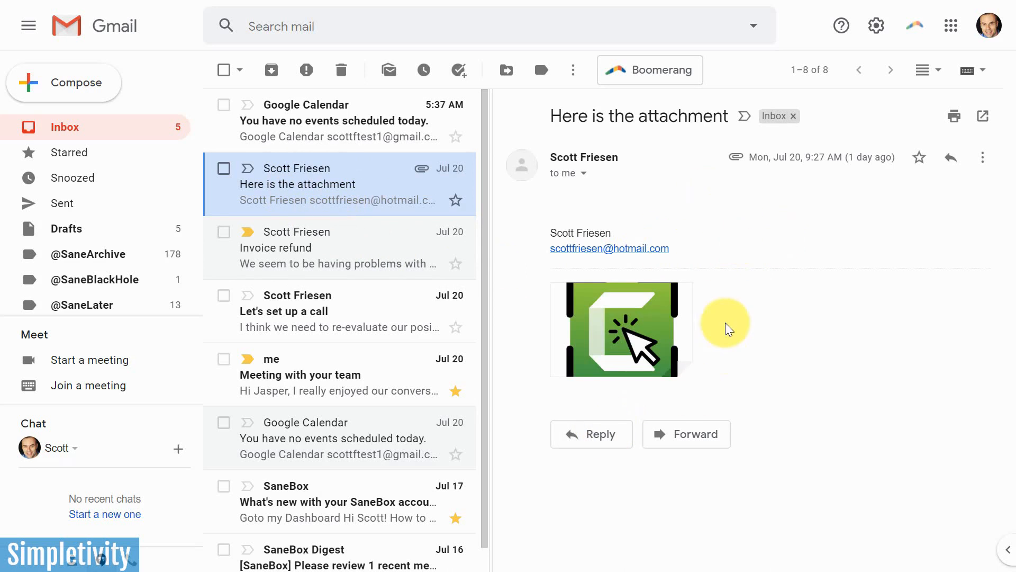
click(277, 324)
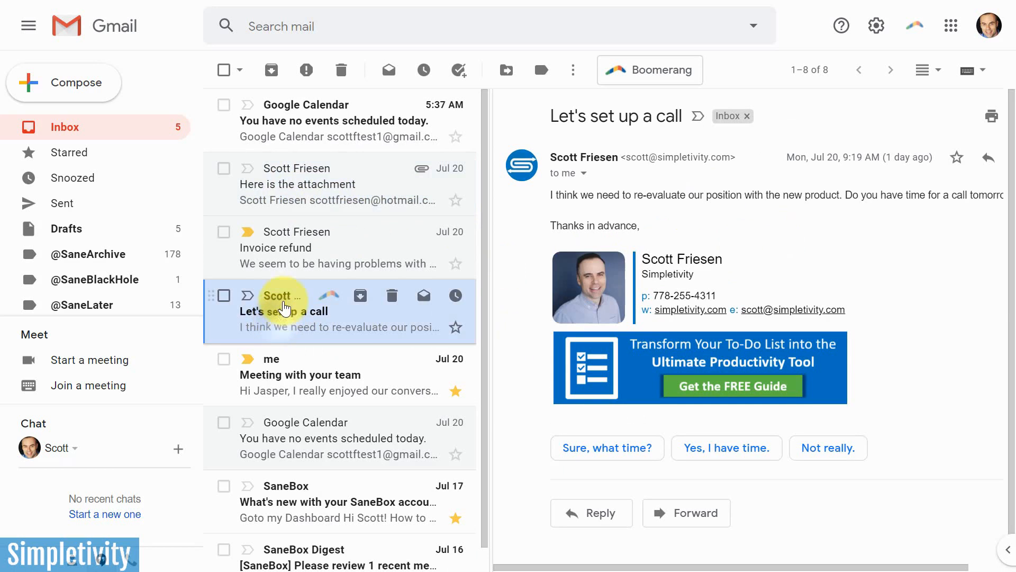
click(275, 259)
click(301, 200)
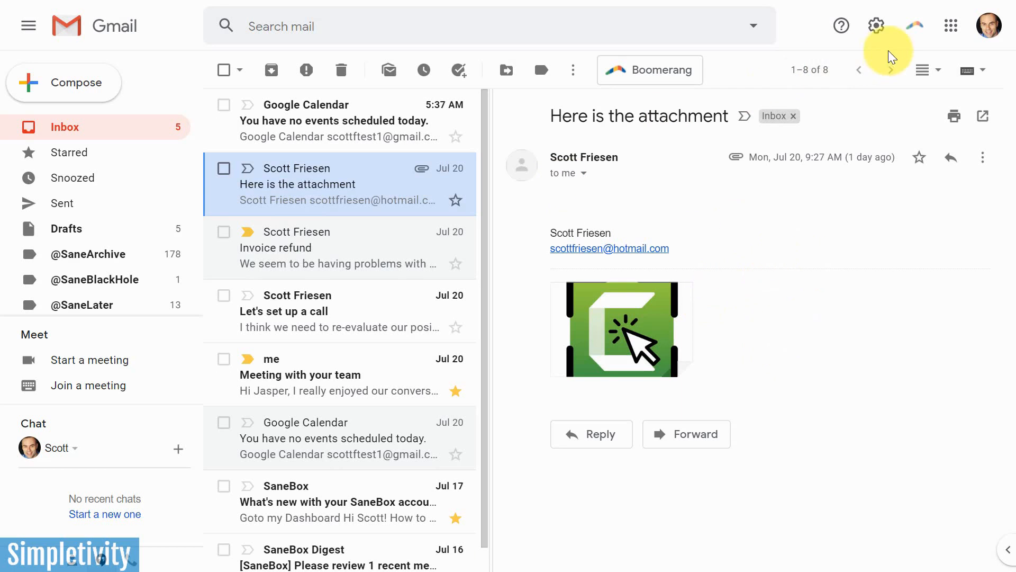
Step: Set the reading pane to Below inbox in Quick settings and return to the full inbox view
click(877, 26)
scroll(900, 398, down, 9)
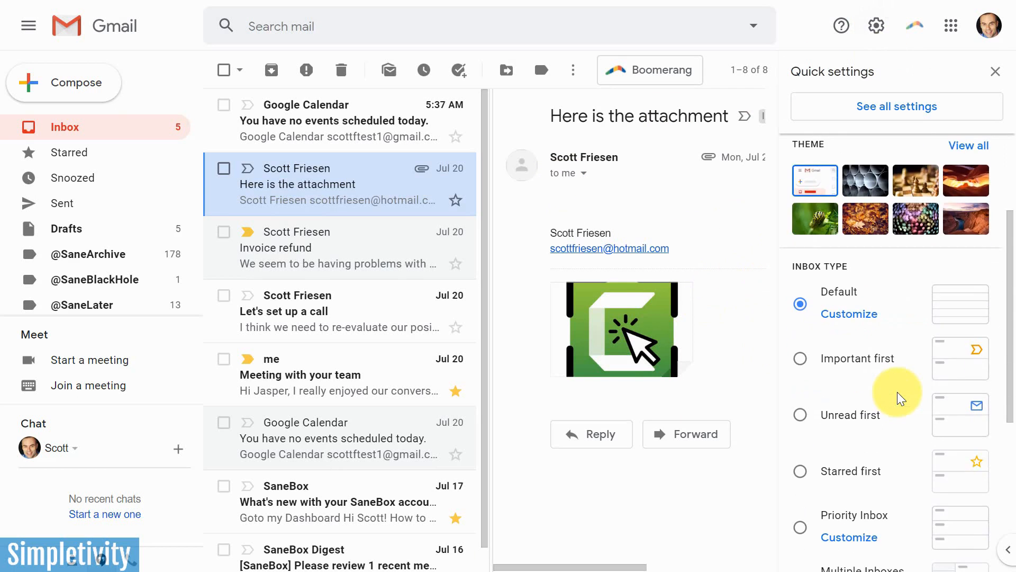
click(802, 473)
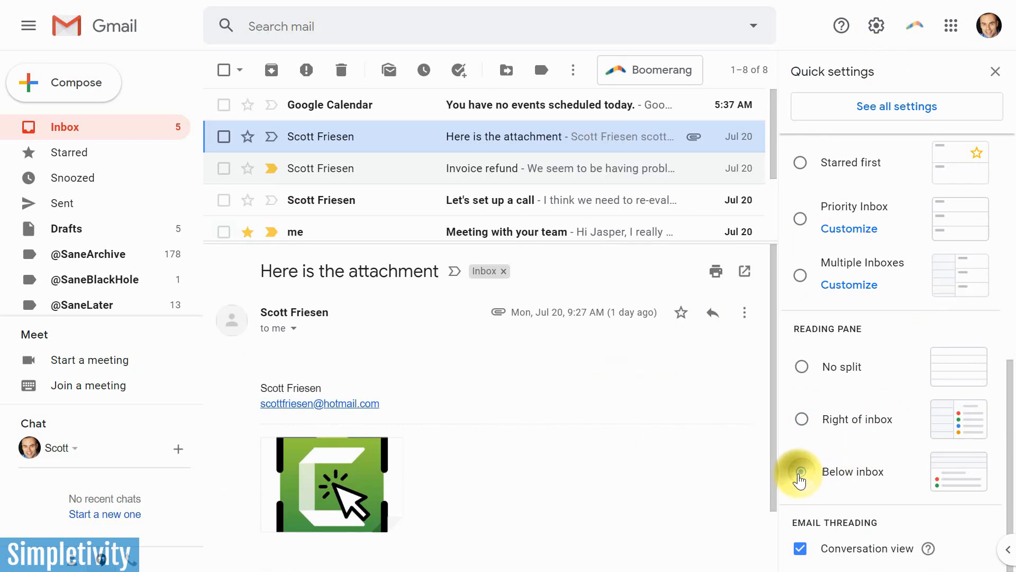
click(996, 72)
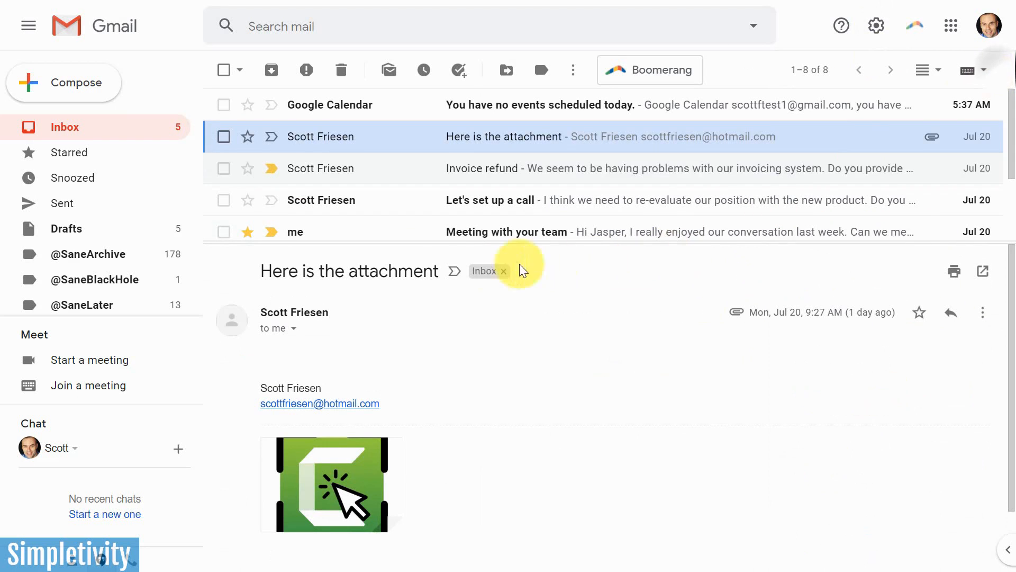
Step: Adjust the divider between the message list and the reading pane and look through the open message down to its reply options
drag(394, 242, 417, 257)
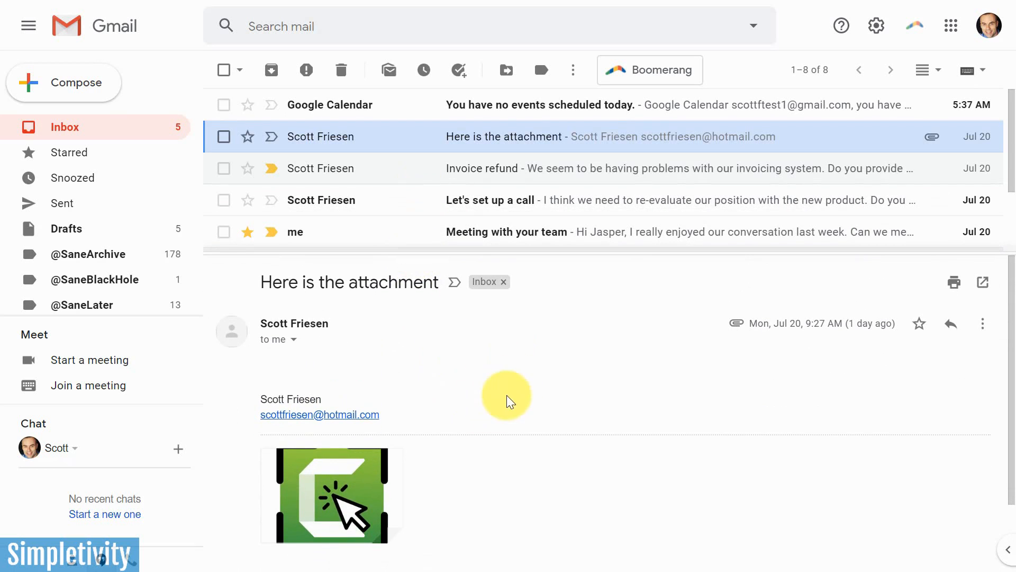
scroll(507, 408, down, 1)
scroll(507, 407, up, 1)
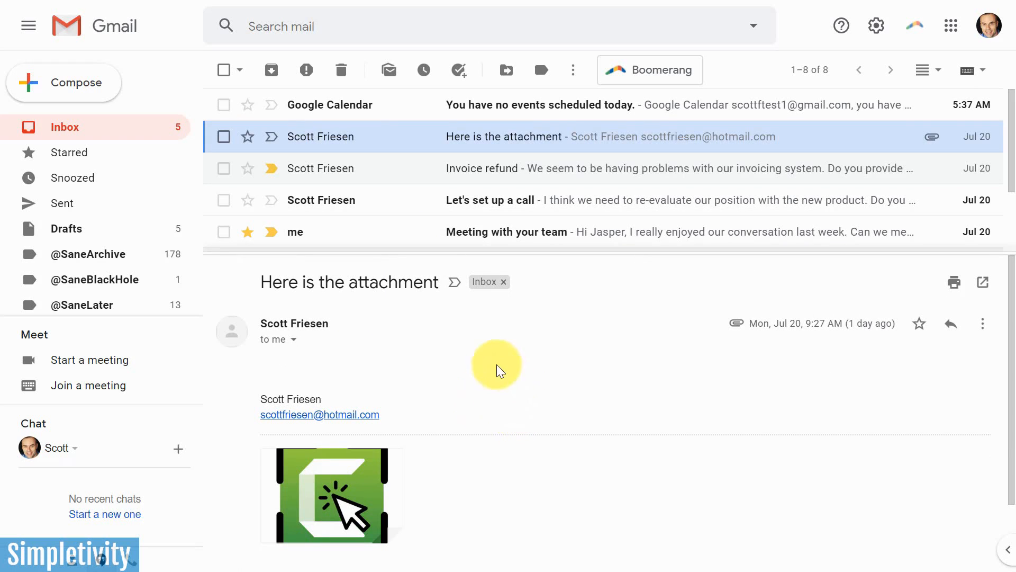
scroll(487, 402, down, 2)
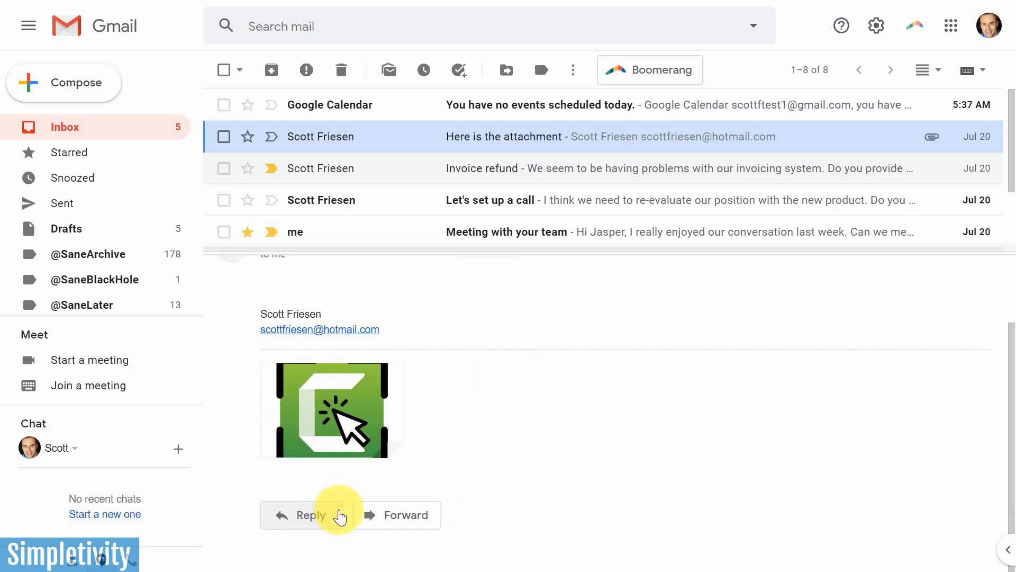
scroll(503, 426, up, 2)
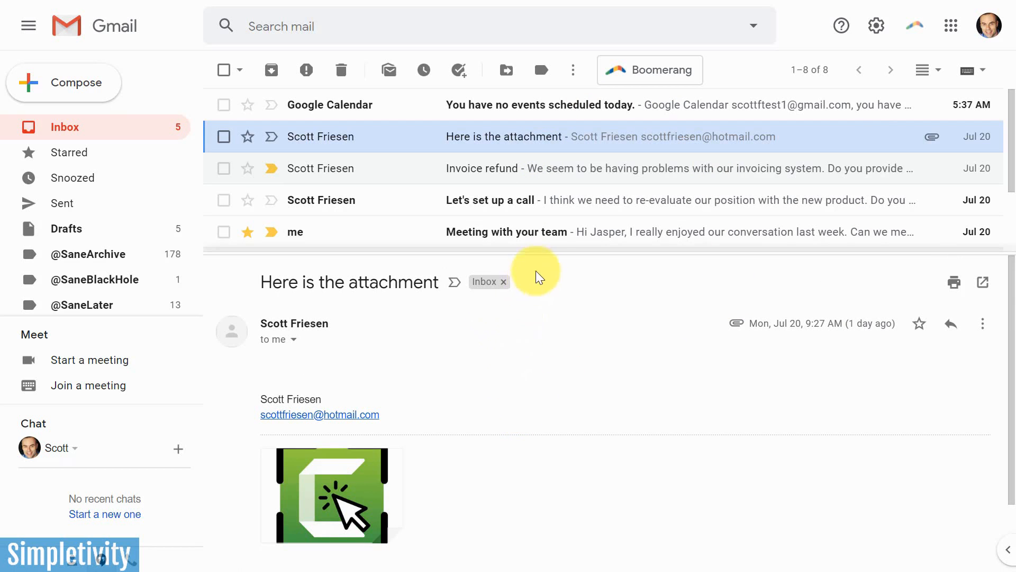
mouse_move(544, 250)
mouse_down()
mouse_move(546, 179)
mouse_move(540, 243)
mouse_up()
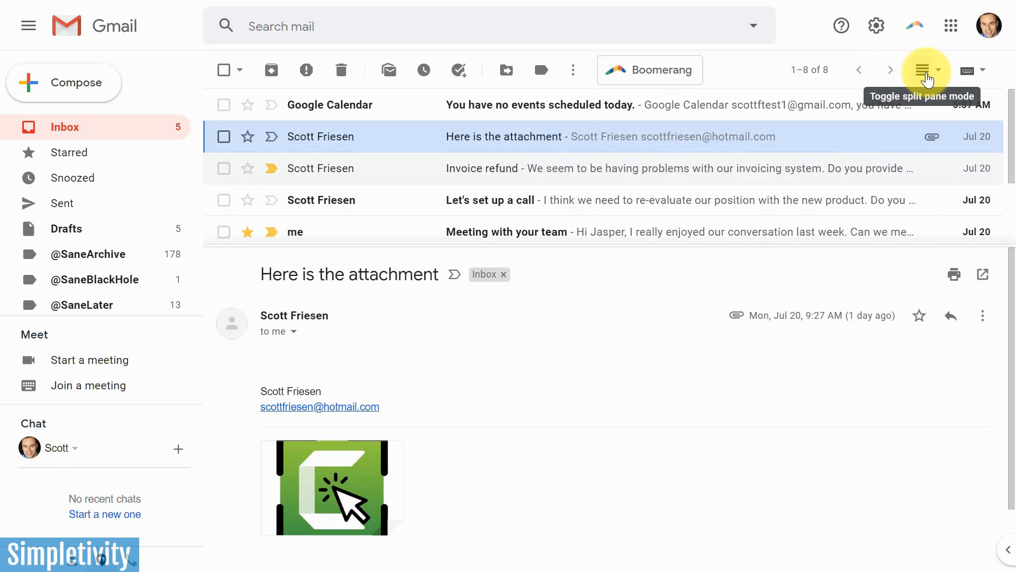
Step: Cycle the inbox's split pane mode through No split, Vertical split and Horizontal split, ending on No split
click(931, 77)
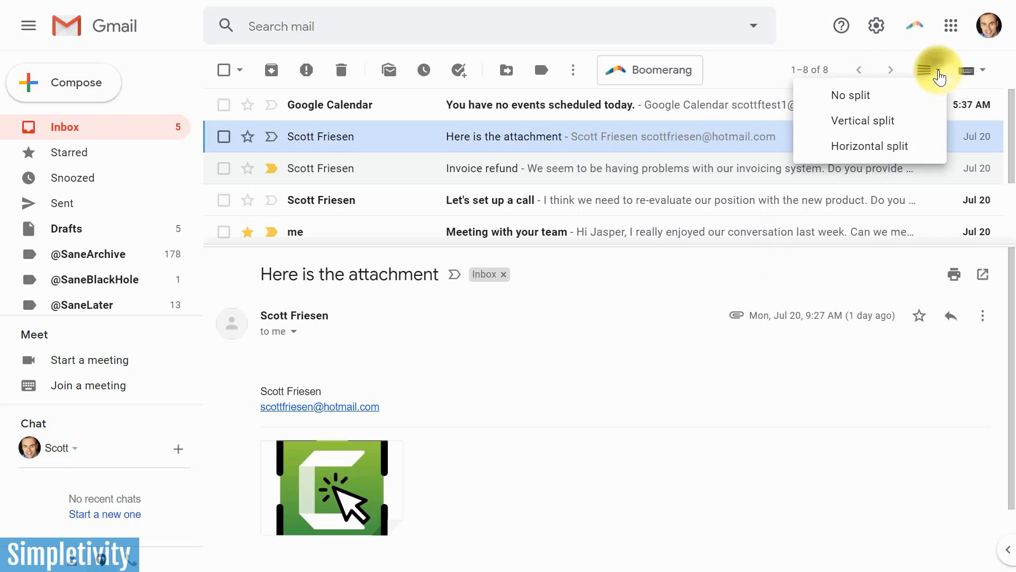
click(877, 97)
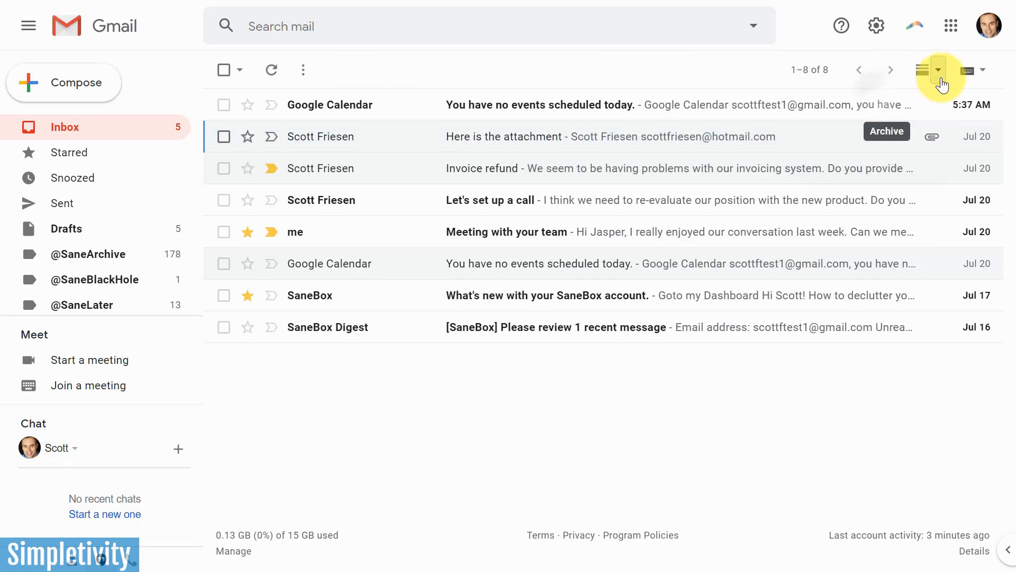
click(941, 79)
click(879, 119)
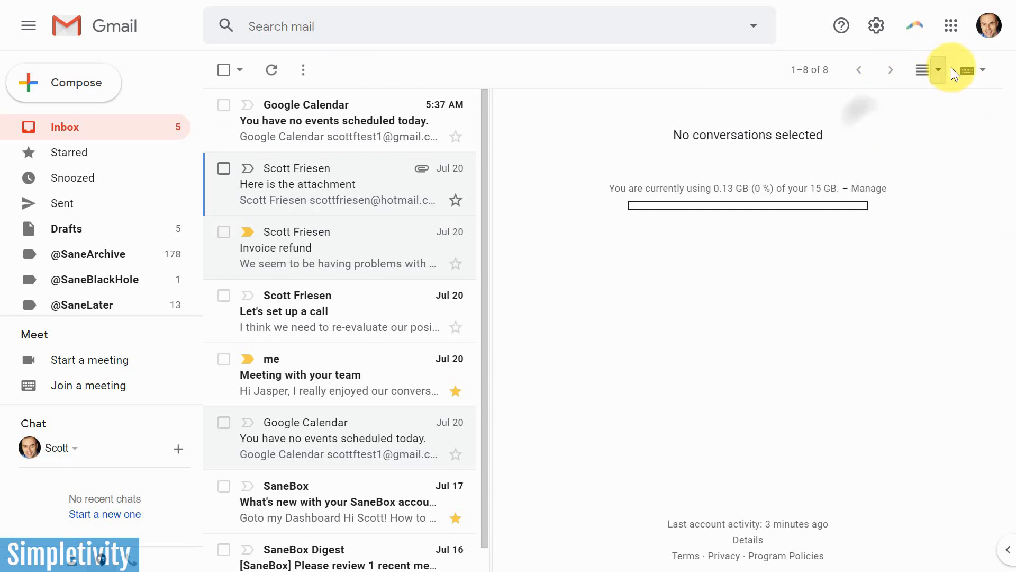
click(939, 77)
click(873, 143)
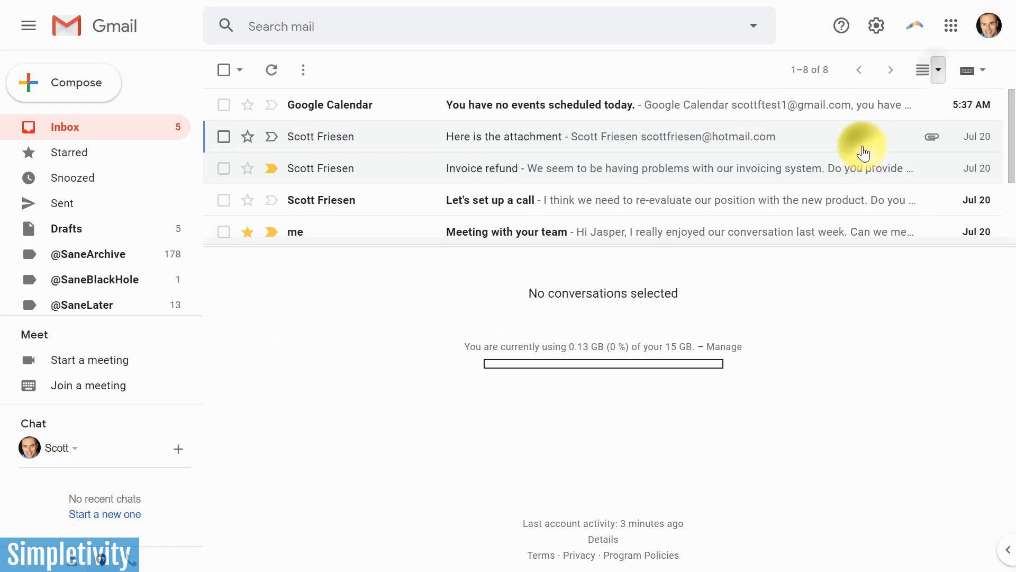
click(938, 77)
click(878, 100)
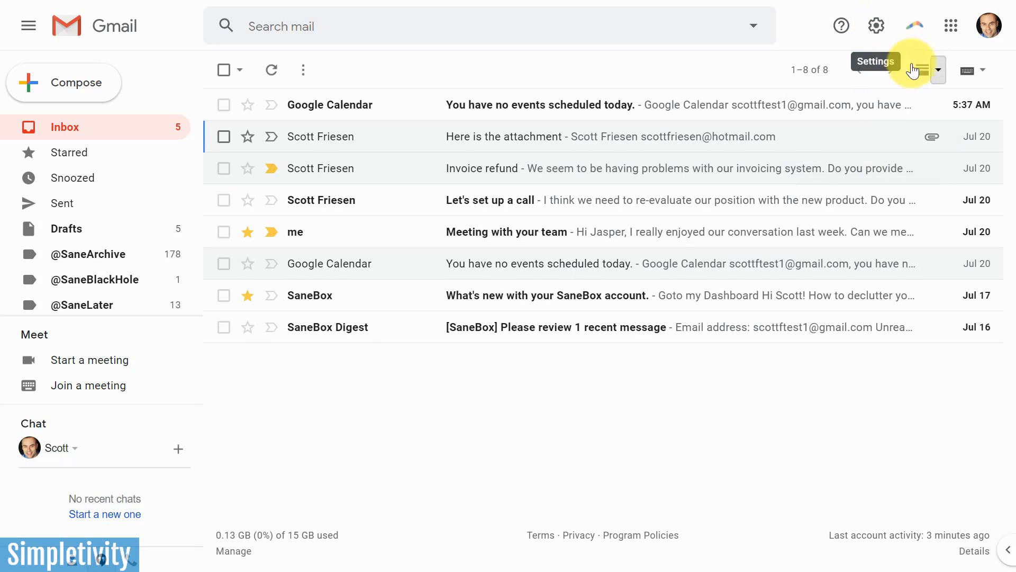
Step: Review the Quick settings options from density down to reading pane and email threading, and close them without changes
click(877, 28)
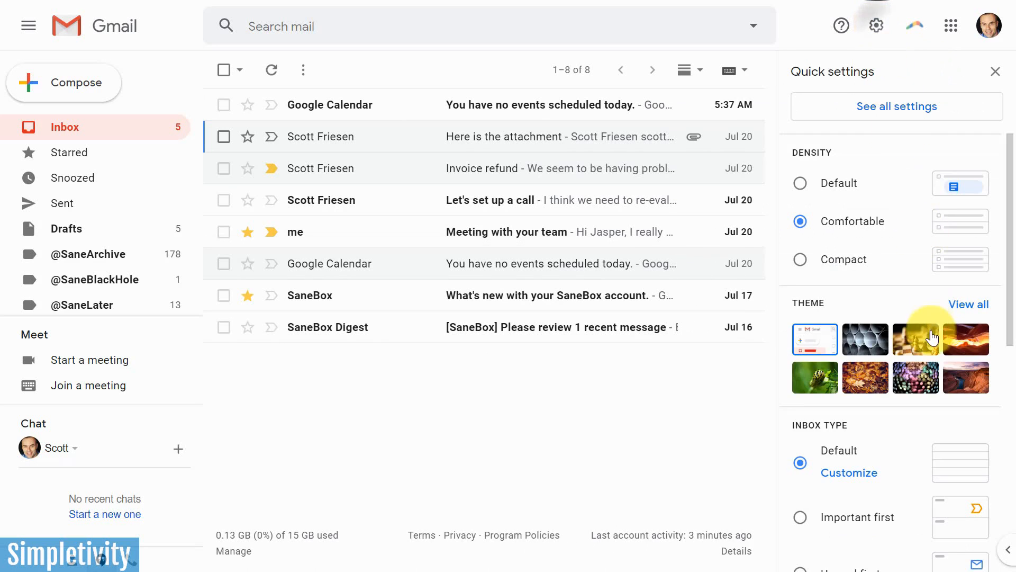
scroll(924, 340, down, 7)
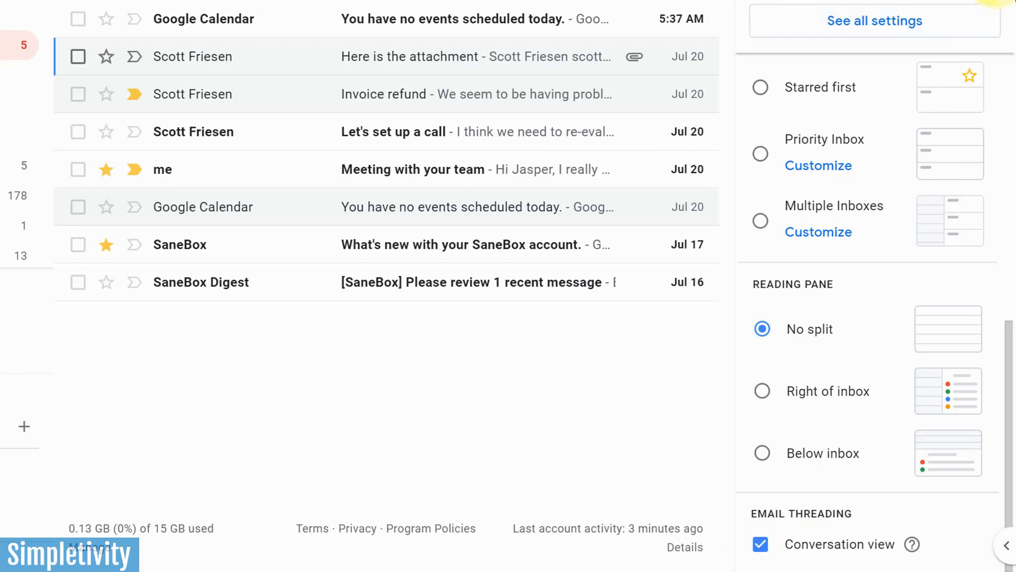
click(996, 2)
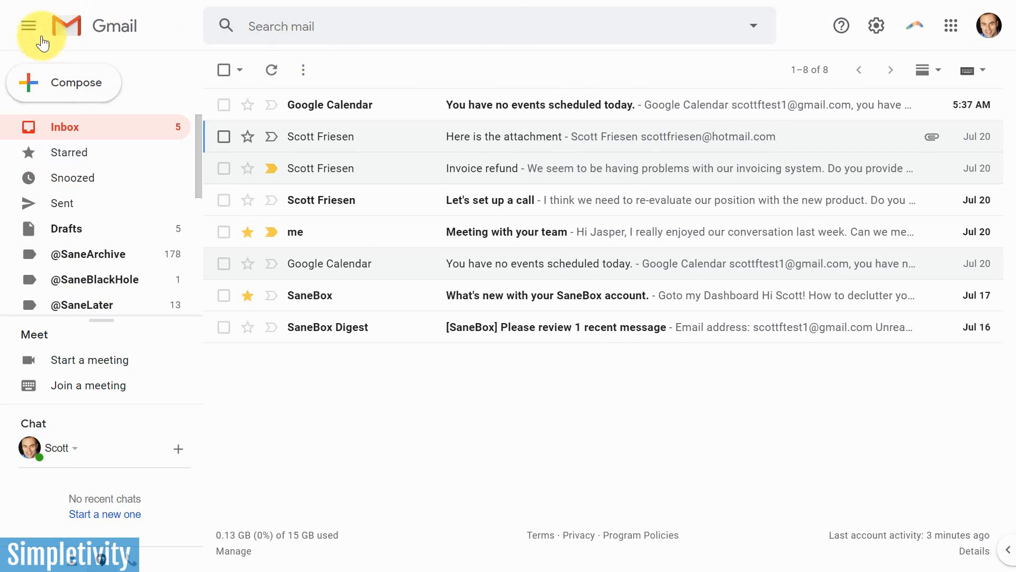
Step: Collapse the main menu to icons only, check its compact view, and expand it again
click(30, 27)
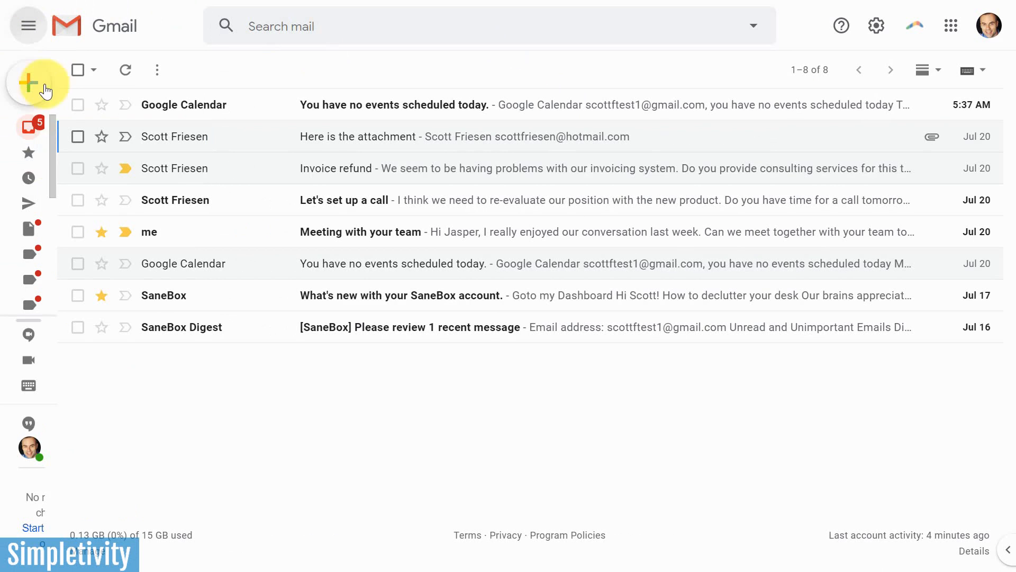
mouse_move(27, 381)
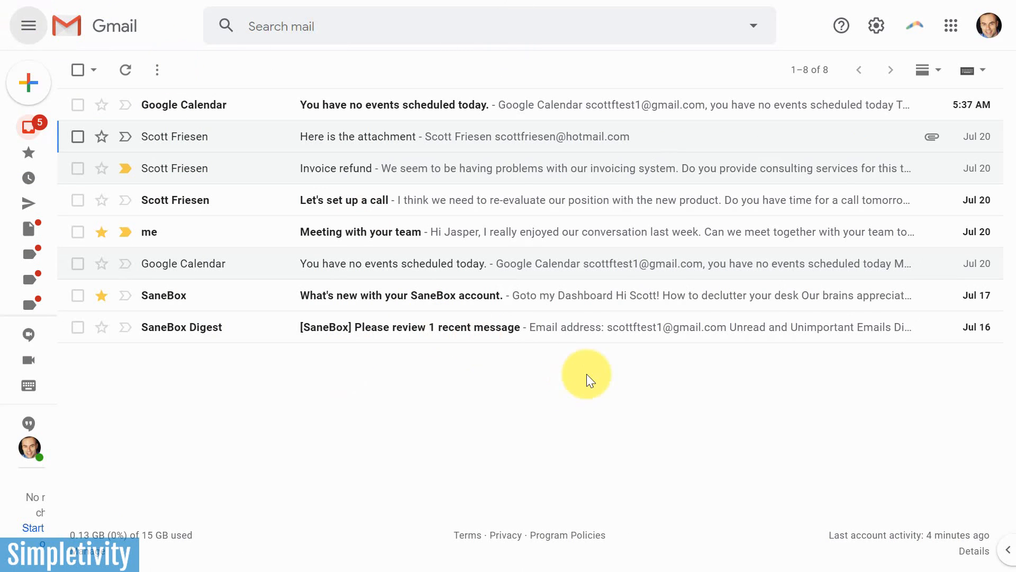
mouse_move(28, 249)
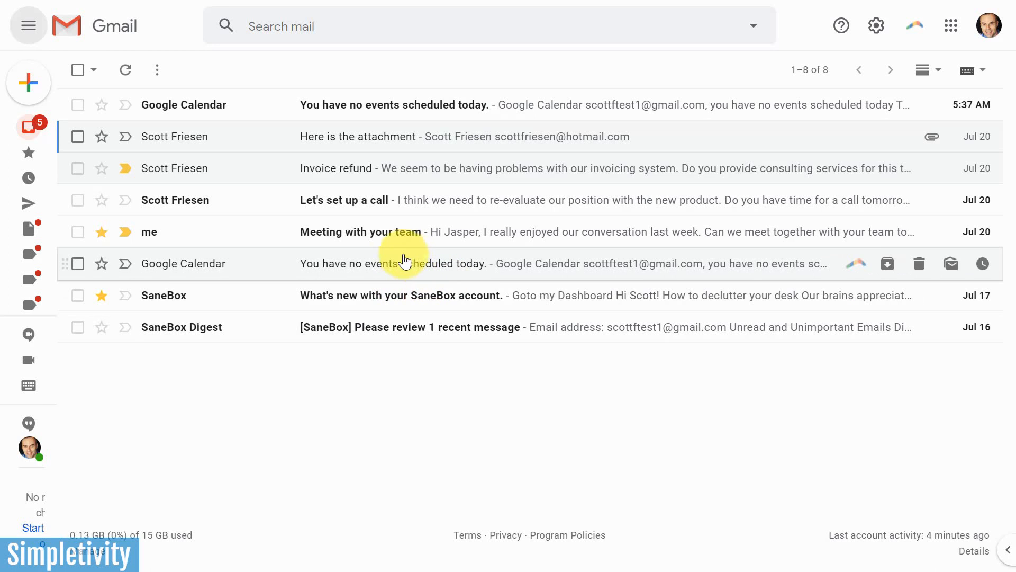
click(29, 26)
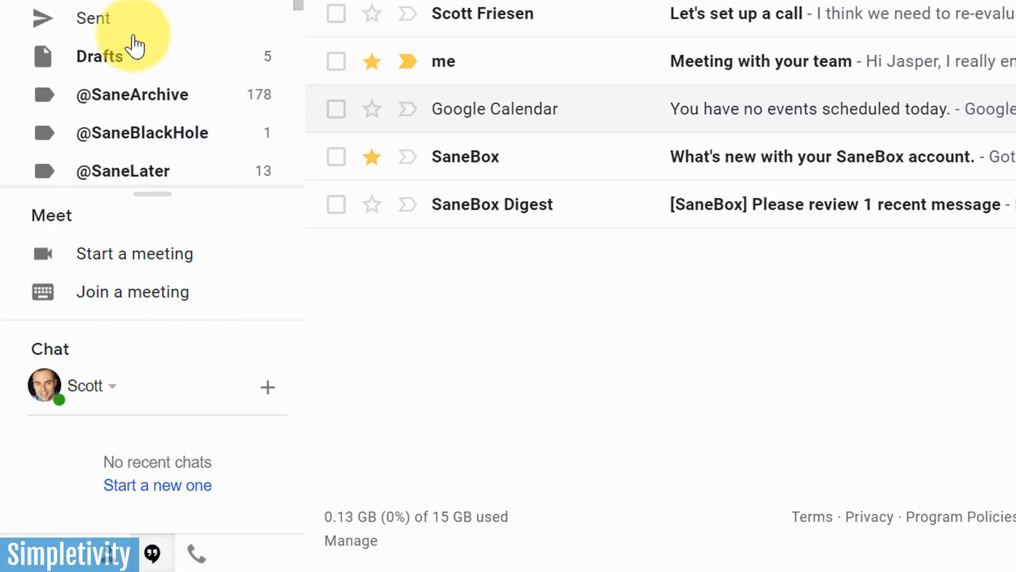
Step: Examine how much of the folder and label list fits above the Meet and Chat sections of the main menu
scroll(153, 6, down, 5)
scroll(151, 8, up, 5)
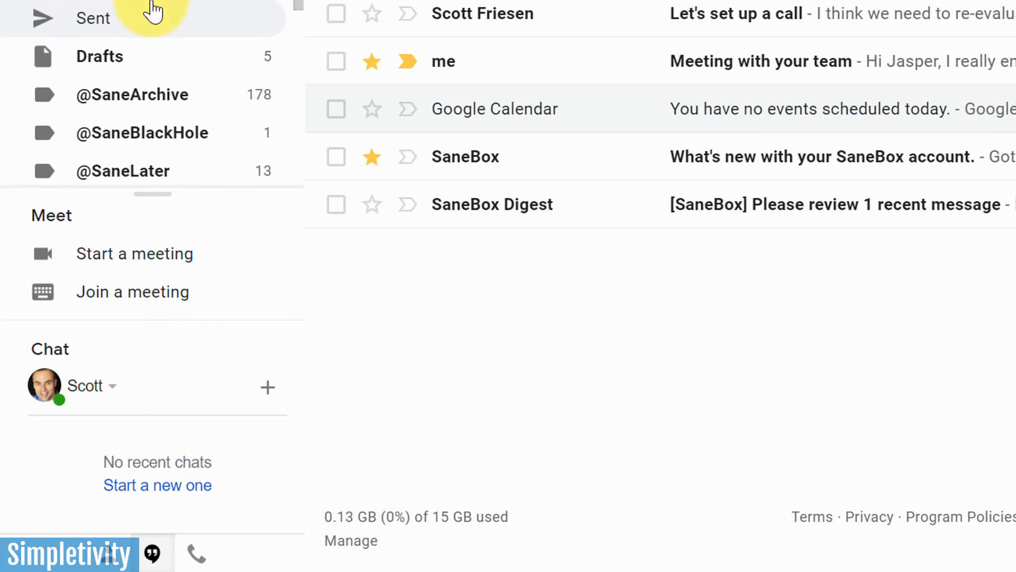
scroll(158, 5, down, 5)
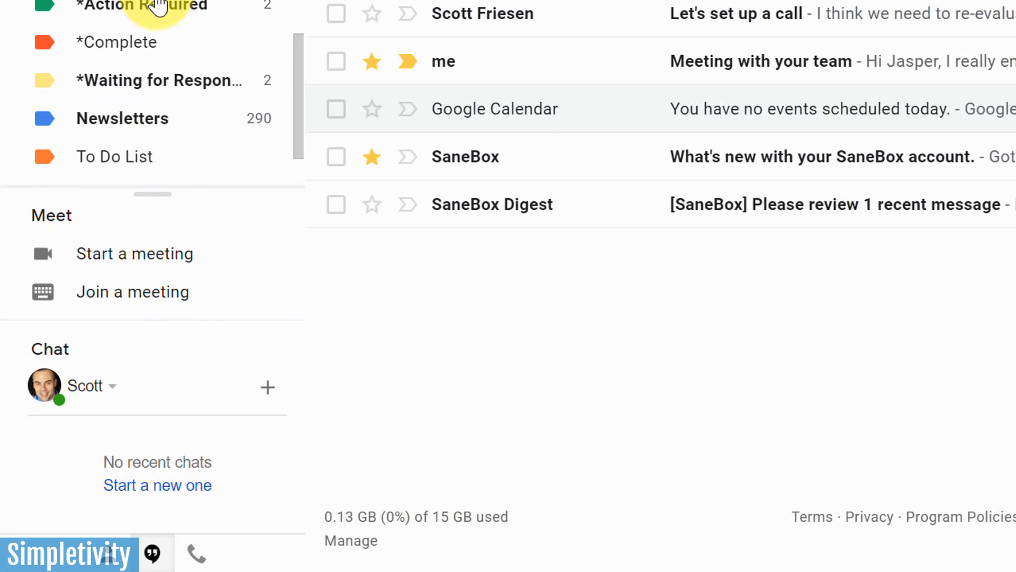
scroll(159, 7, up, 5)
scroll(180, 49, down, 5)
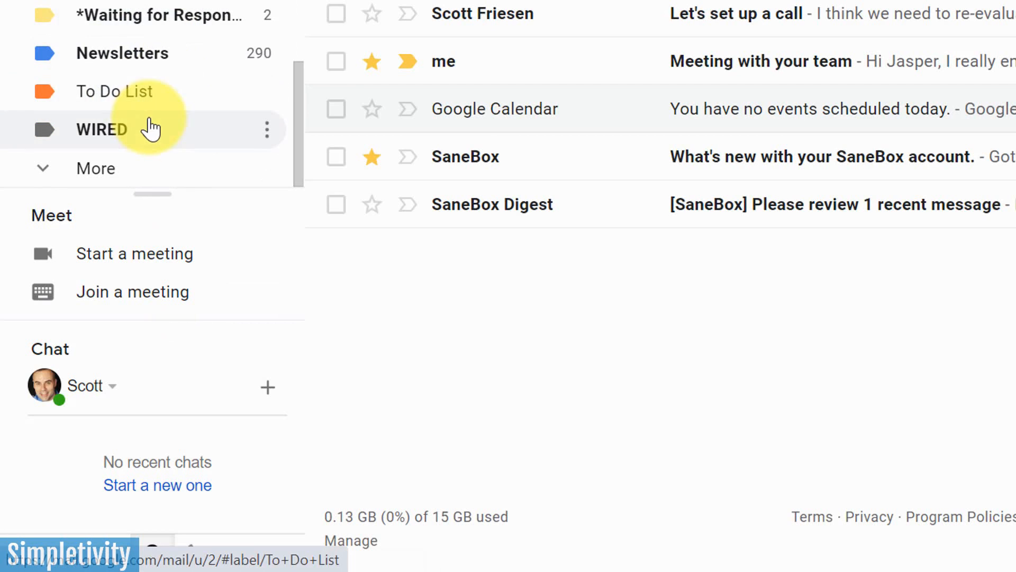
scroll(165, 99, up, 5)
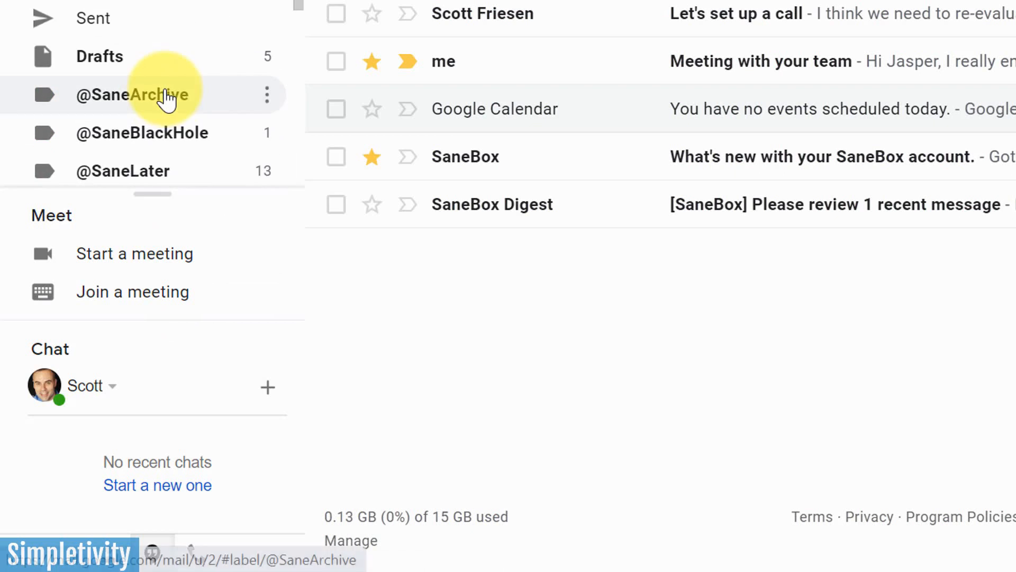
scroll(164, 98, down, 5)
scroll(212, 58, up, 3)
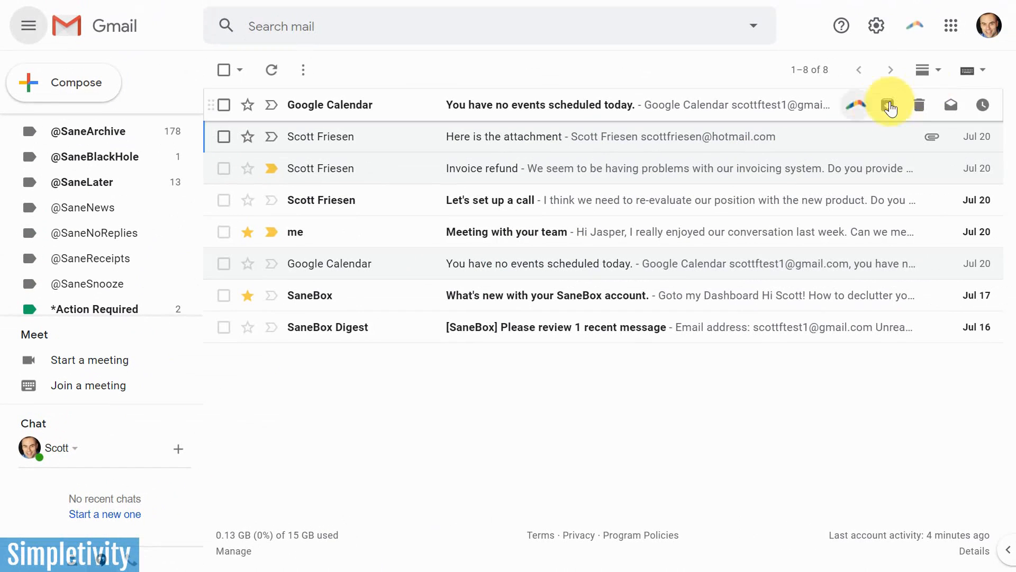
Step: Turn chat off and hide the Meet section of the main menu in the full Chat and Meet settings, and save the changes
click(876, 26)
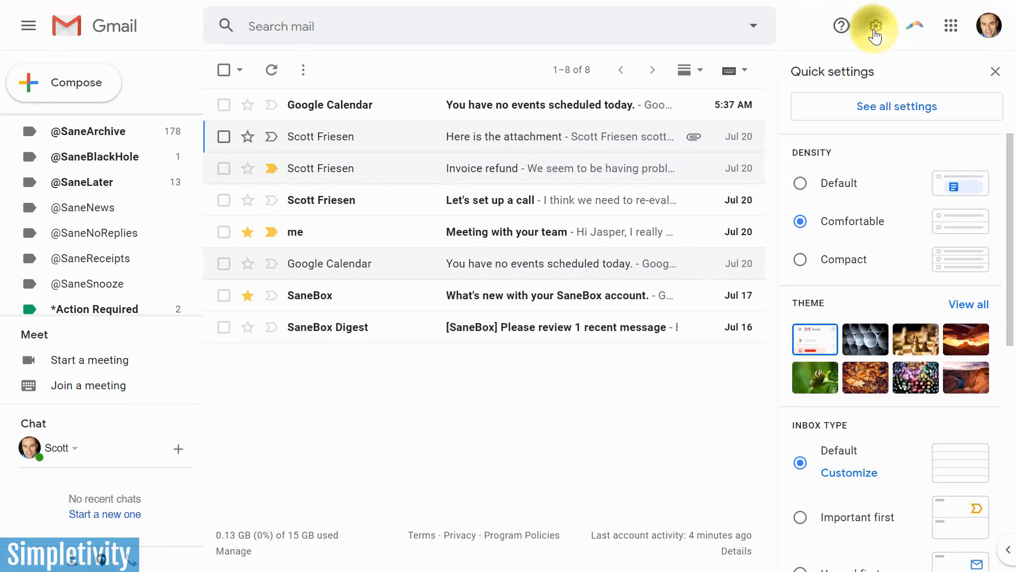
click(886, 108)
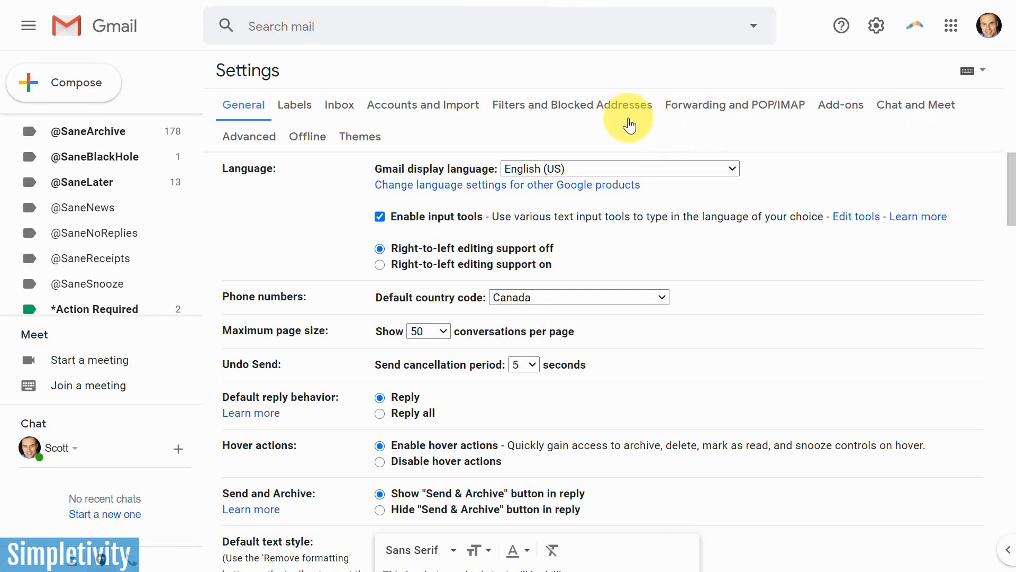
click(904, 109)
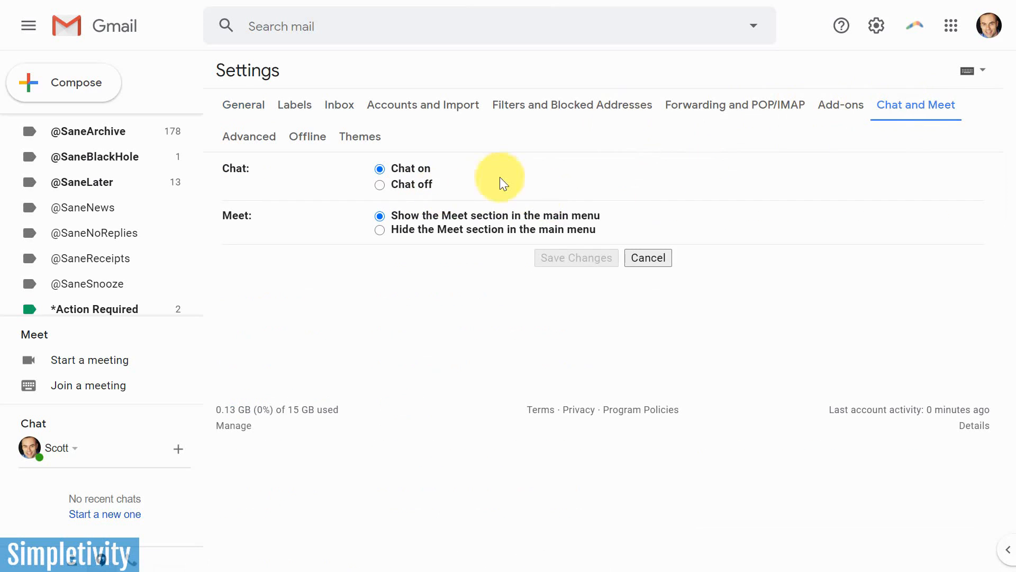
click(380, 186)
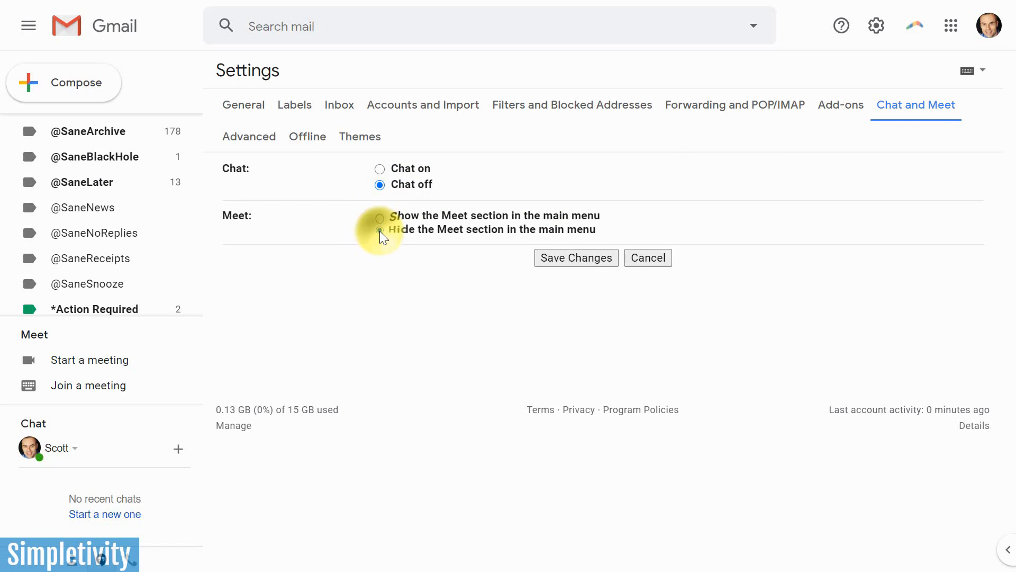
click(575, 260)
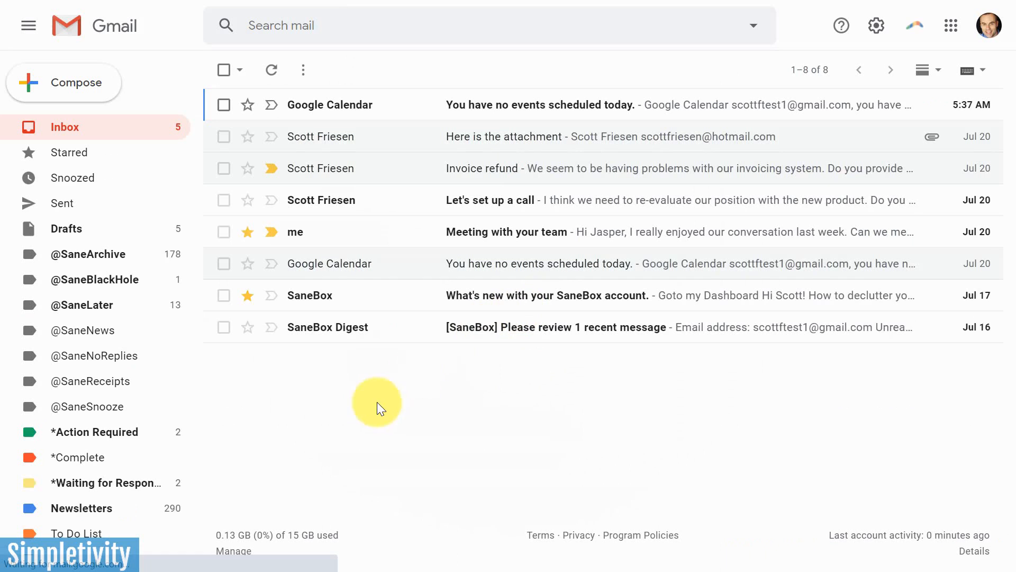
scroll(100, 352, down, 1)
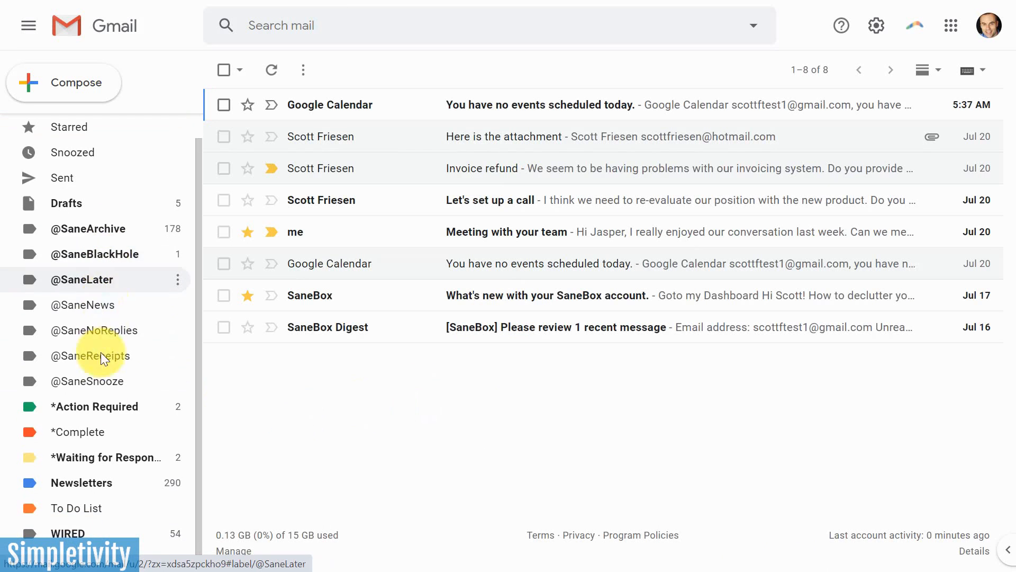
scroll(99, 280, up, 1)
scroll(101, 274, down, 1)
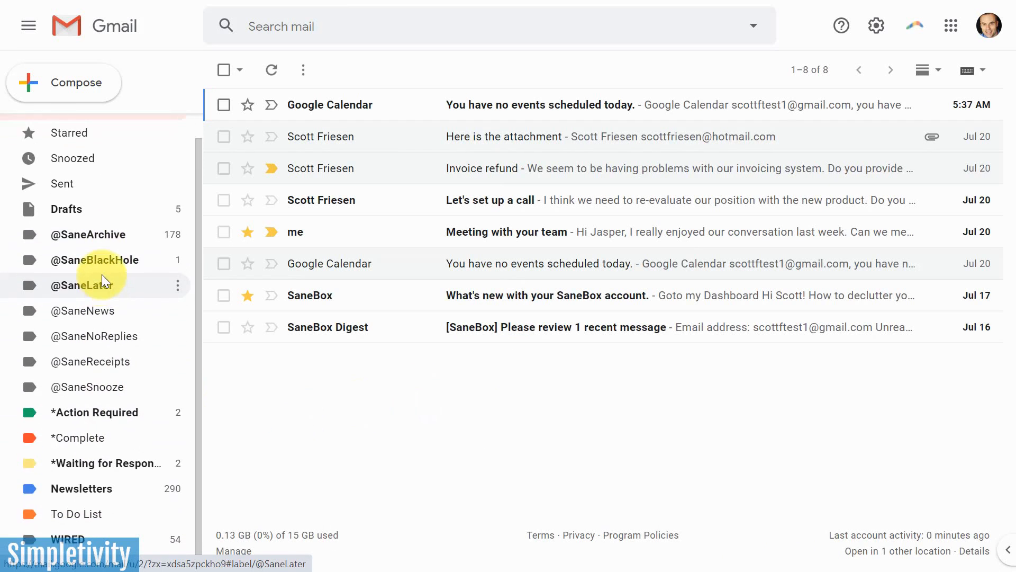
scroll(103, 283, up, 1)
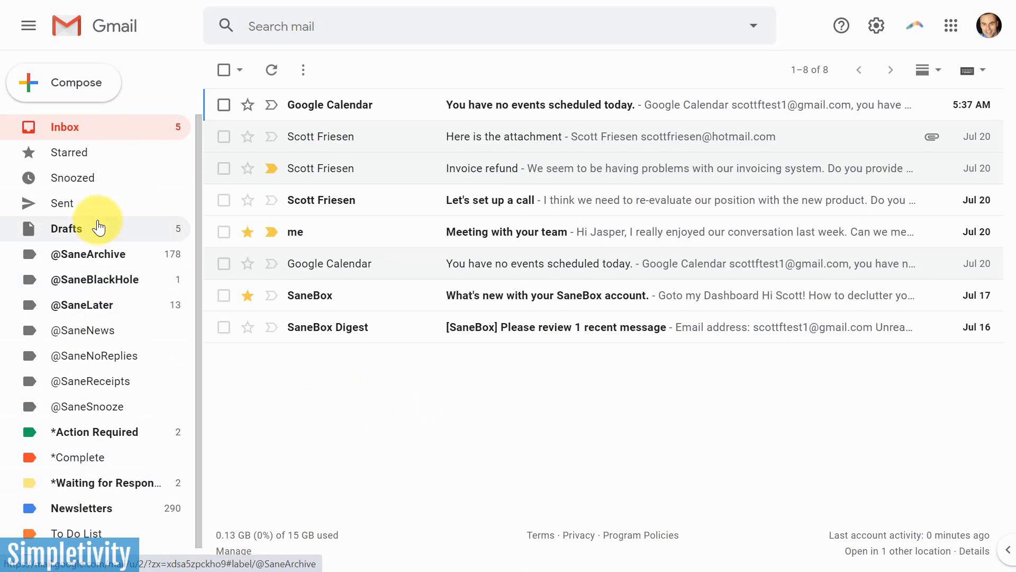